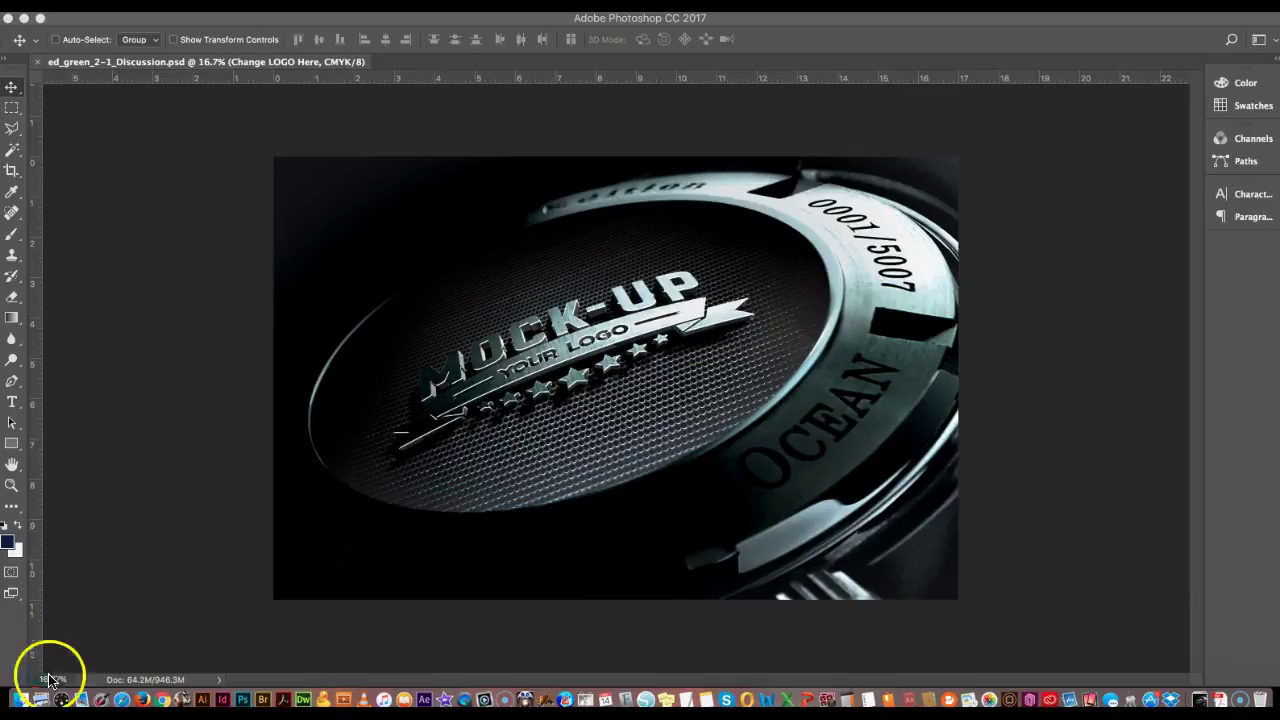
Show the Layers panel and expand the BG group with its nested groups, including Logo Front, Logo Depth and Shadow.
left_click(252, 323)
key("F7")
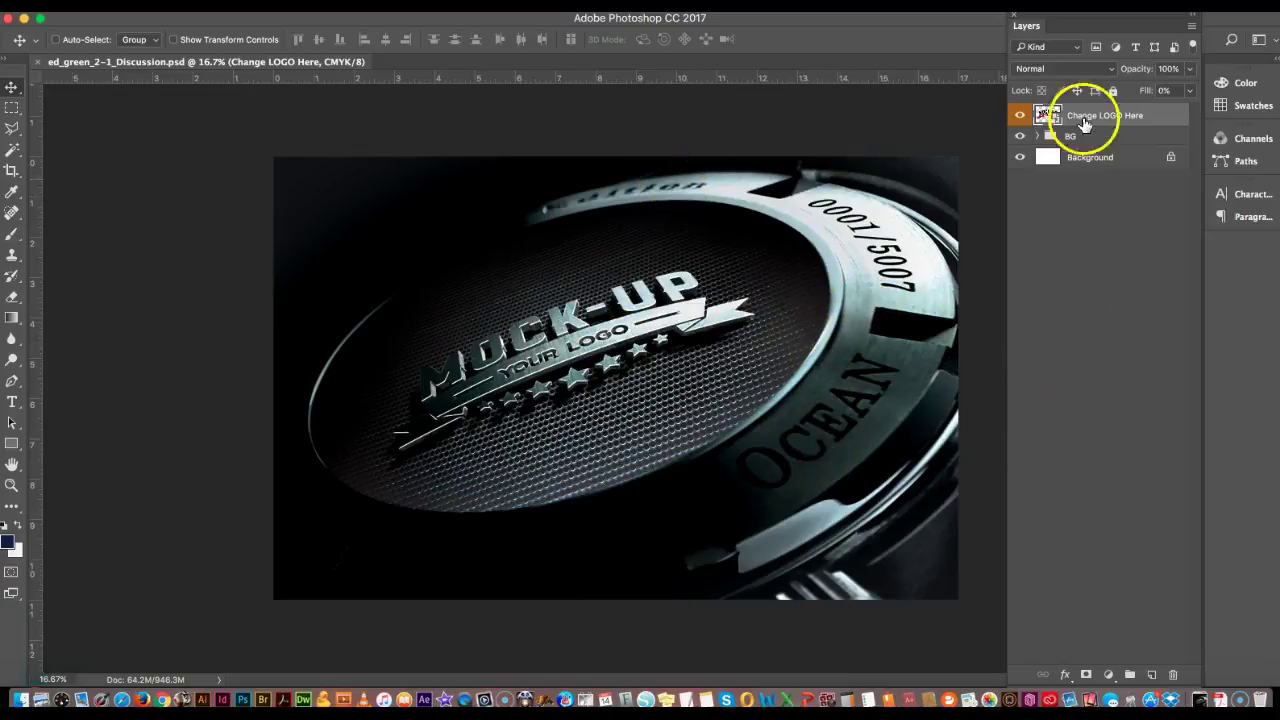
left_click(1038, 136, "alt")
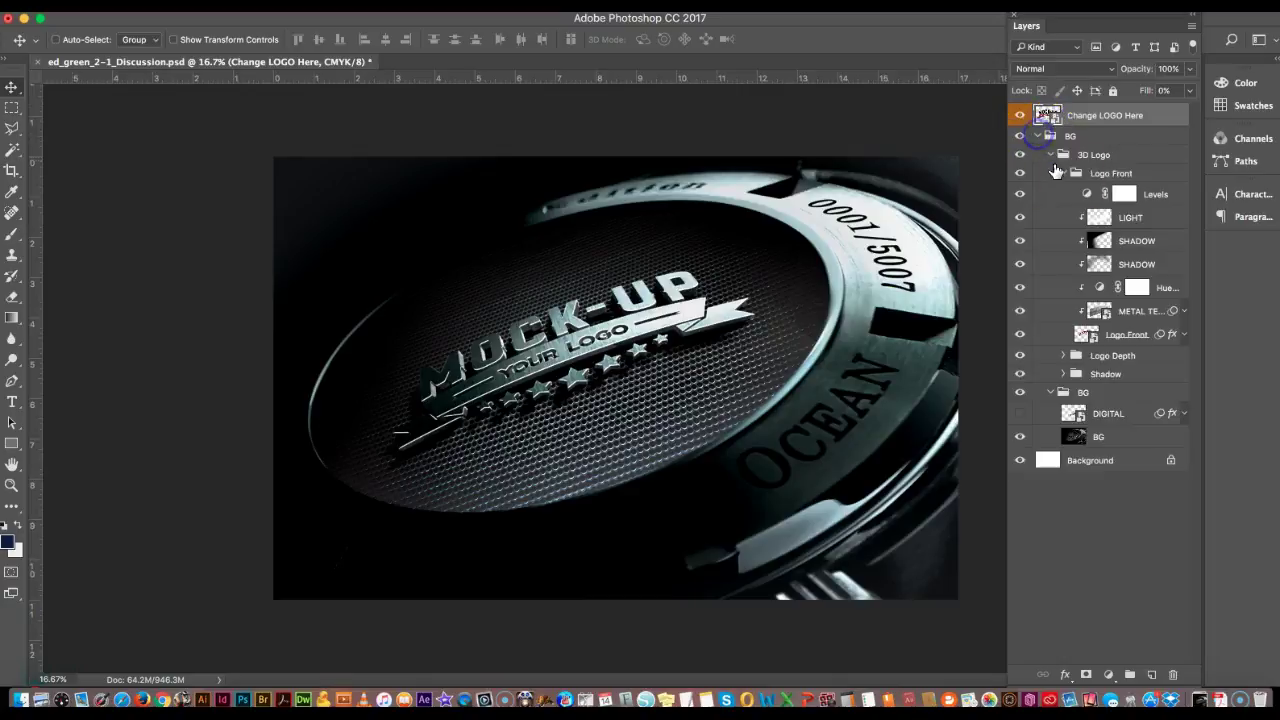
left_click(1063, 173)
left_click(1063, 173)
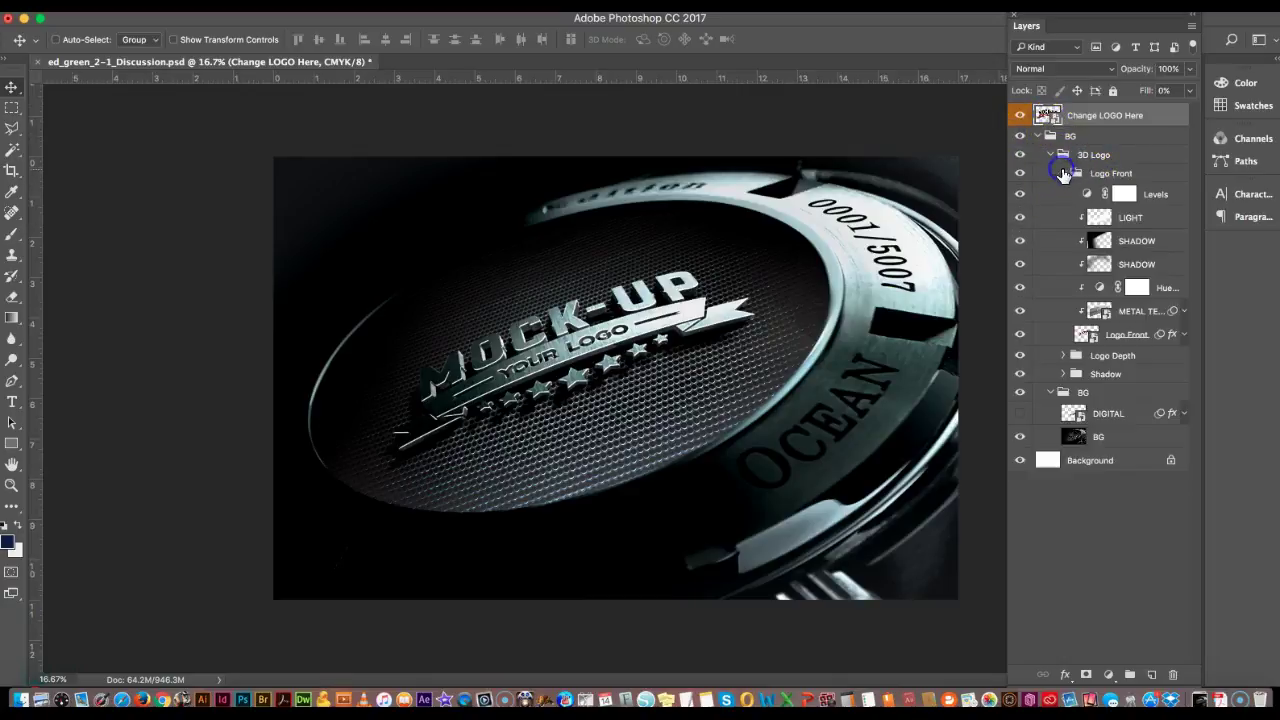
left_click(1063, 355)
scroll(1150, 467, "down", 1)
scroll(1150, 467, "down", 1)
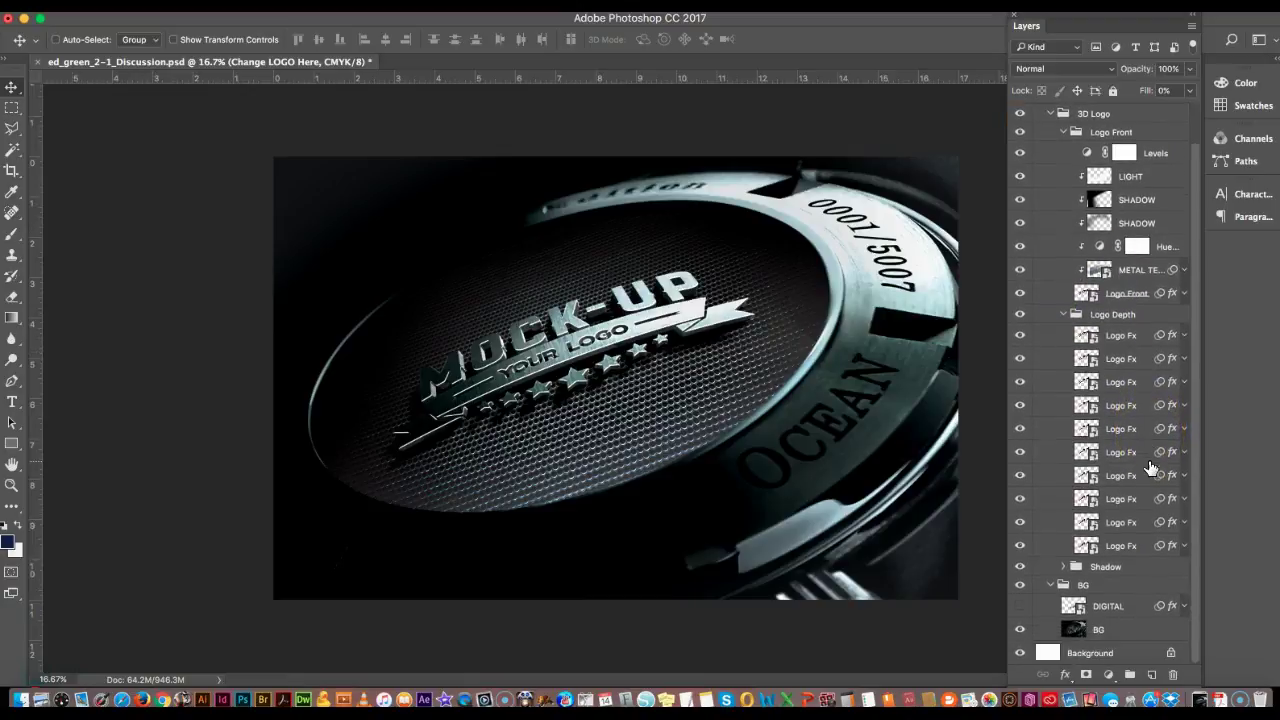
left_click(1064, 567)
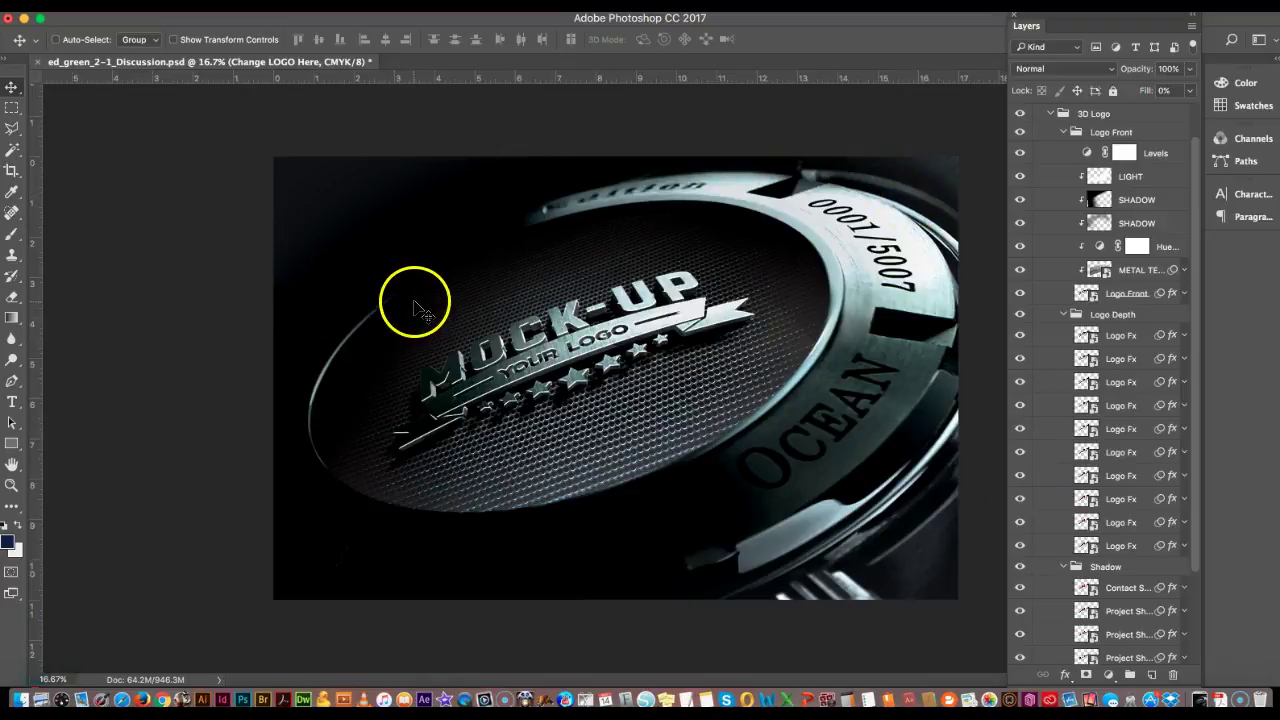
left_click(196, 171)
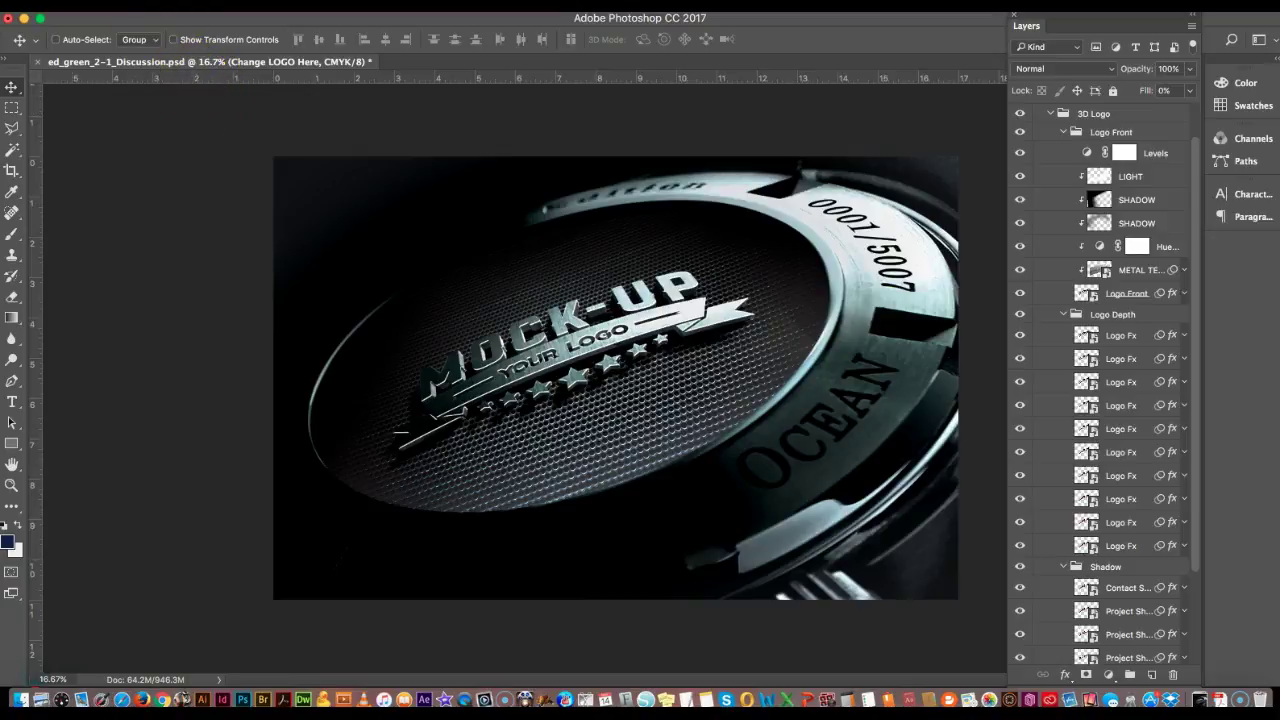
Start a Save for Web export of the mock-up as a JPEG and set the image width to 1920 px.
left_click(140, 3)
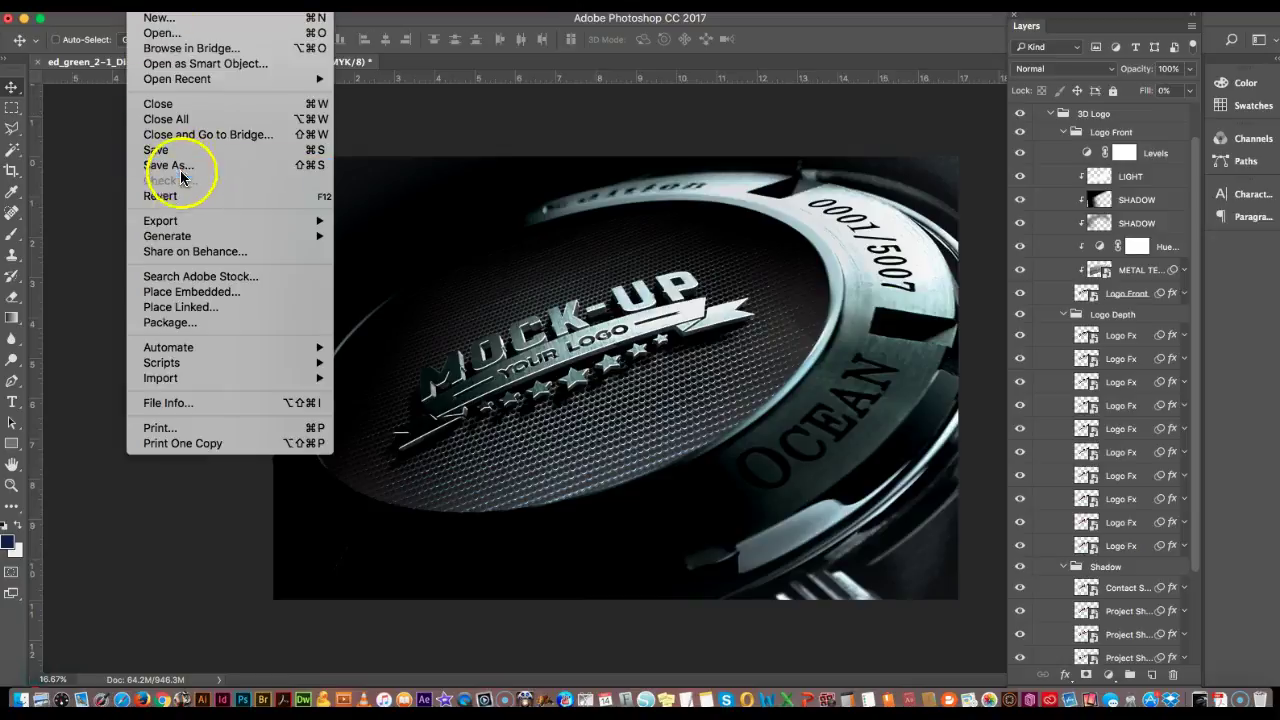
mouse_move(170, 221)
left_click(392, 286)
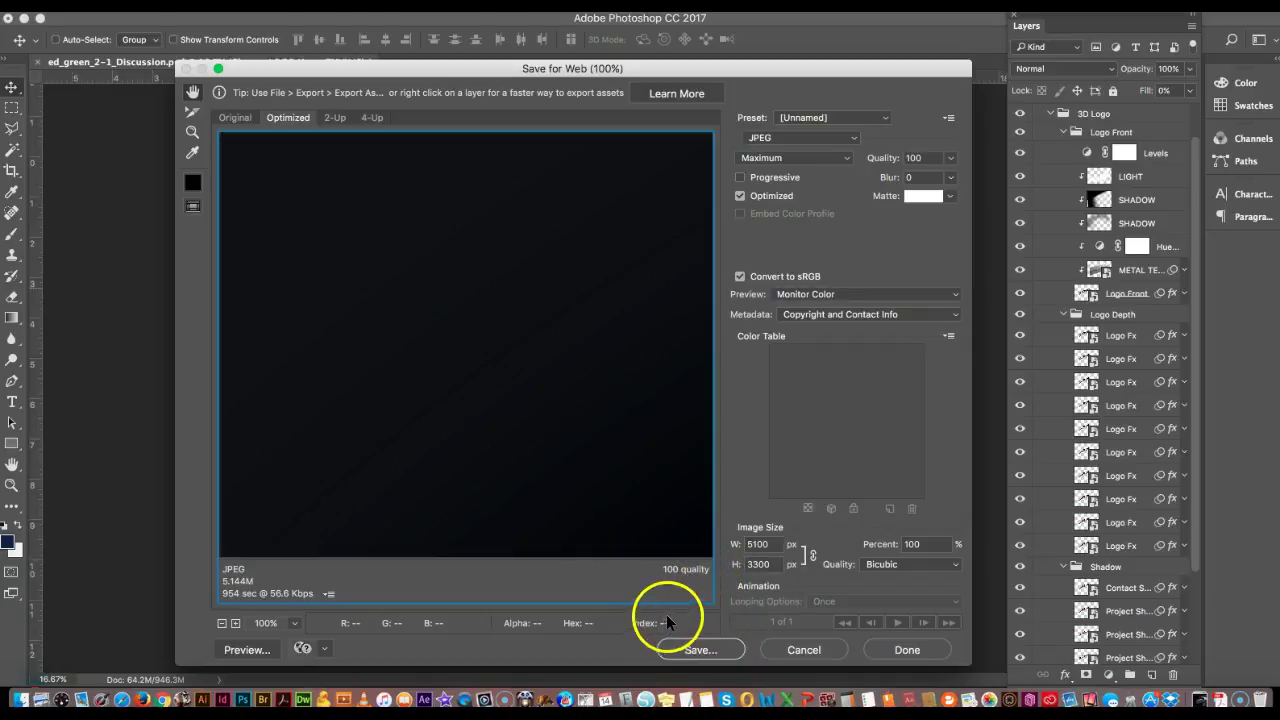
left_click(757, 544)
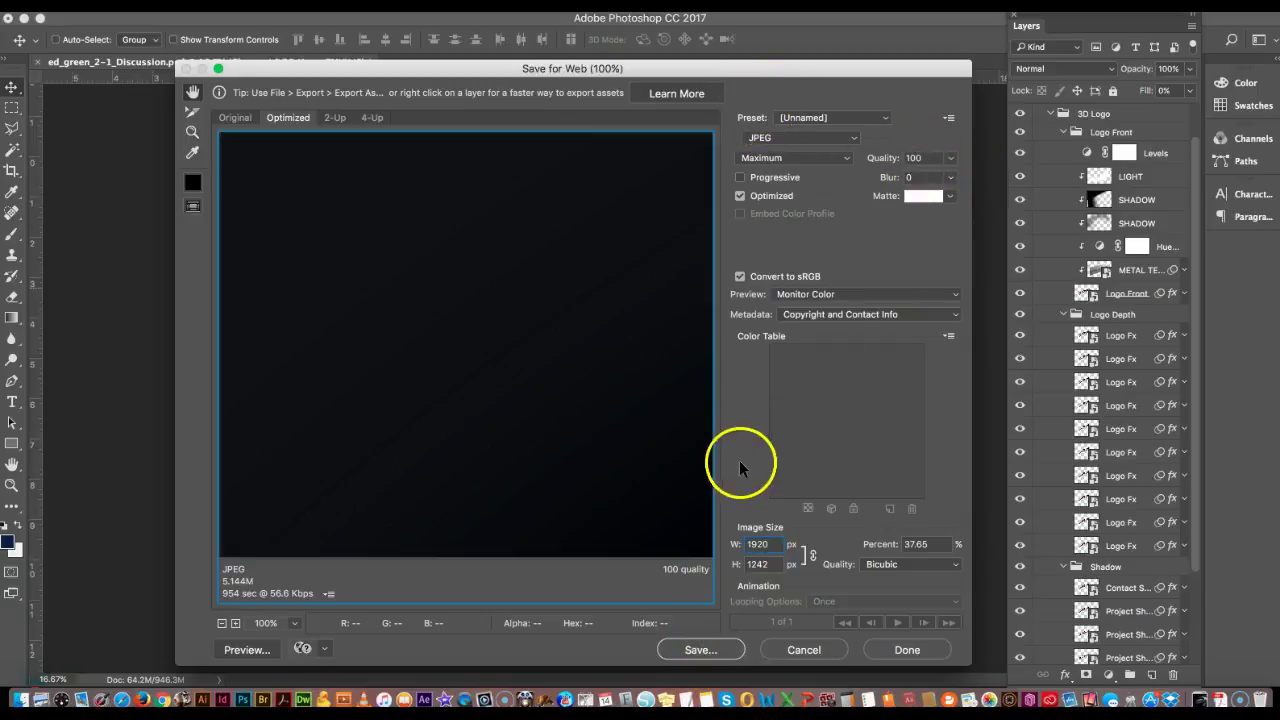
Save the optimized image to the Desktop as ed_green_2-1_Discussion.jpg.
left_click(700, 650)
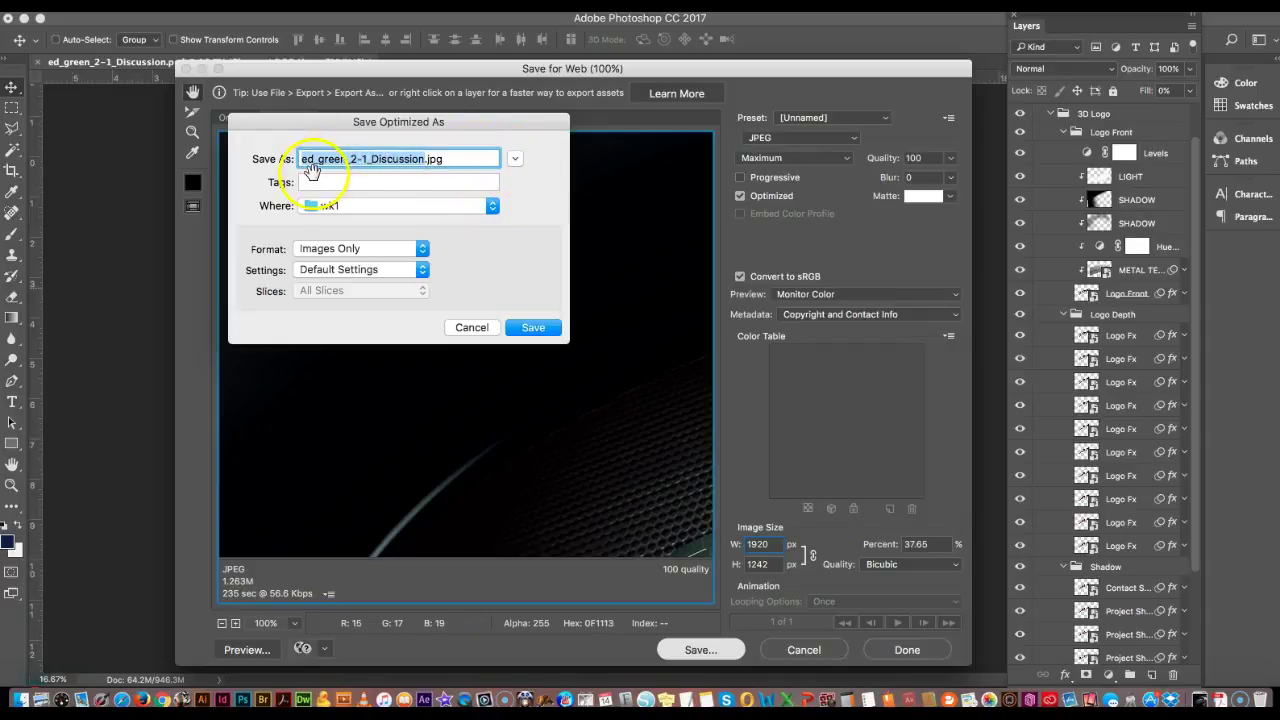
left_click(514, 158)
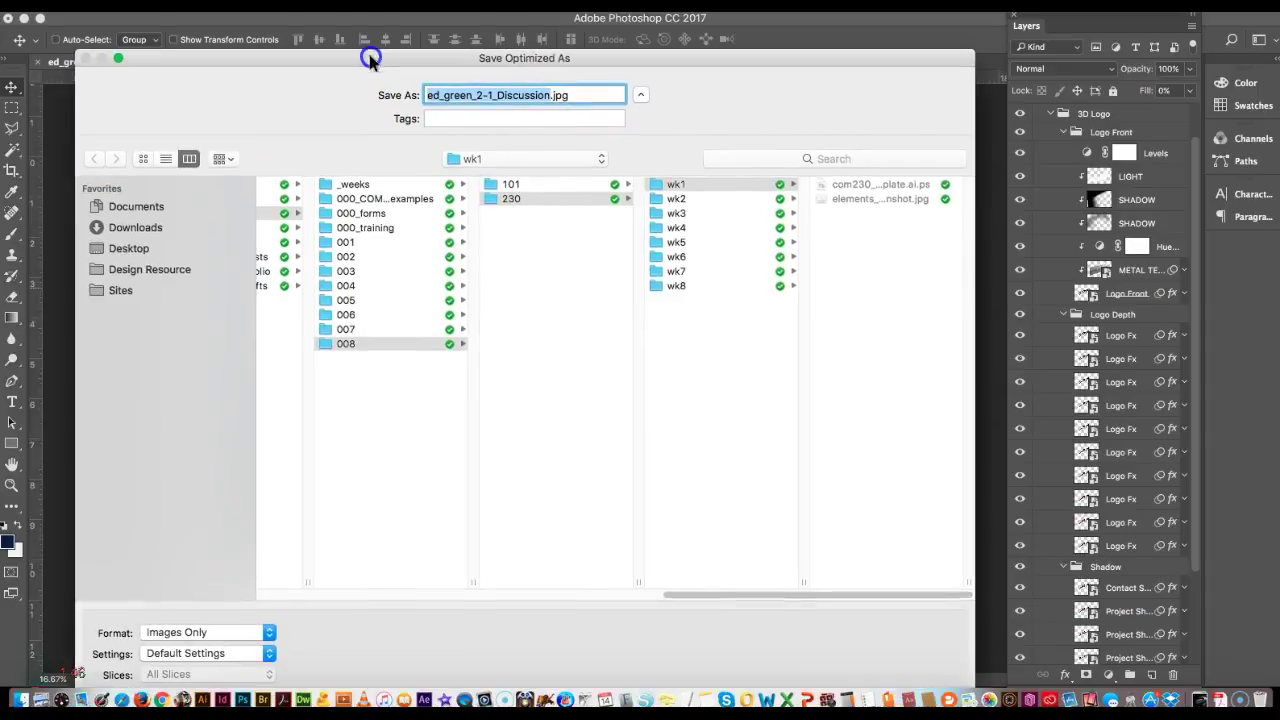
left_click(128, 248)
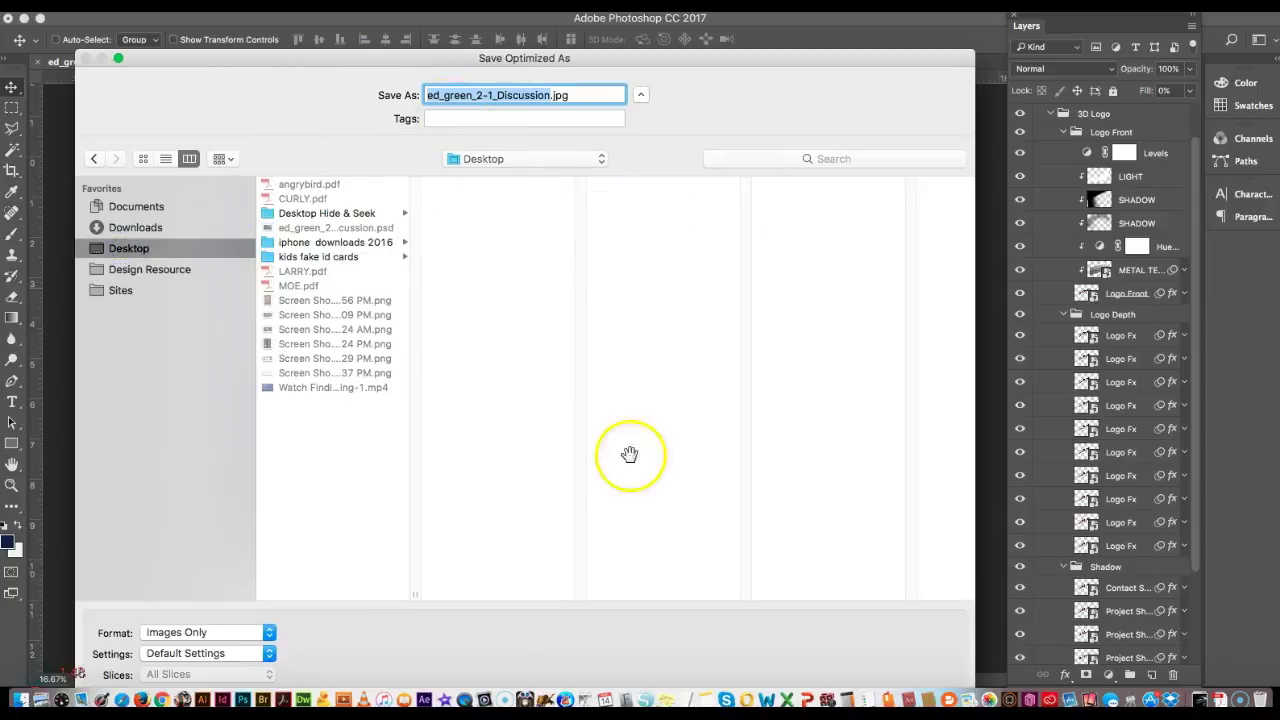
left_click_drag(767, 50, 771, 80)
left_click(913, 568)
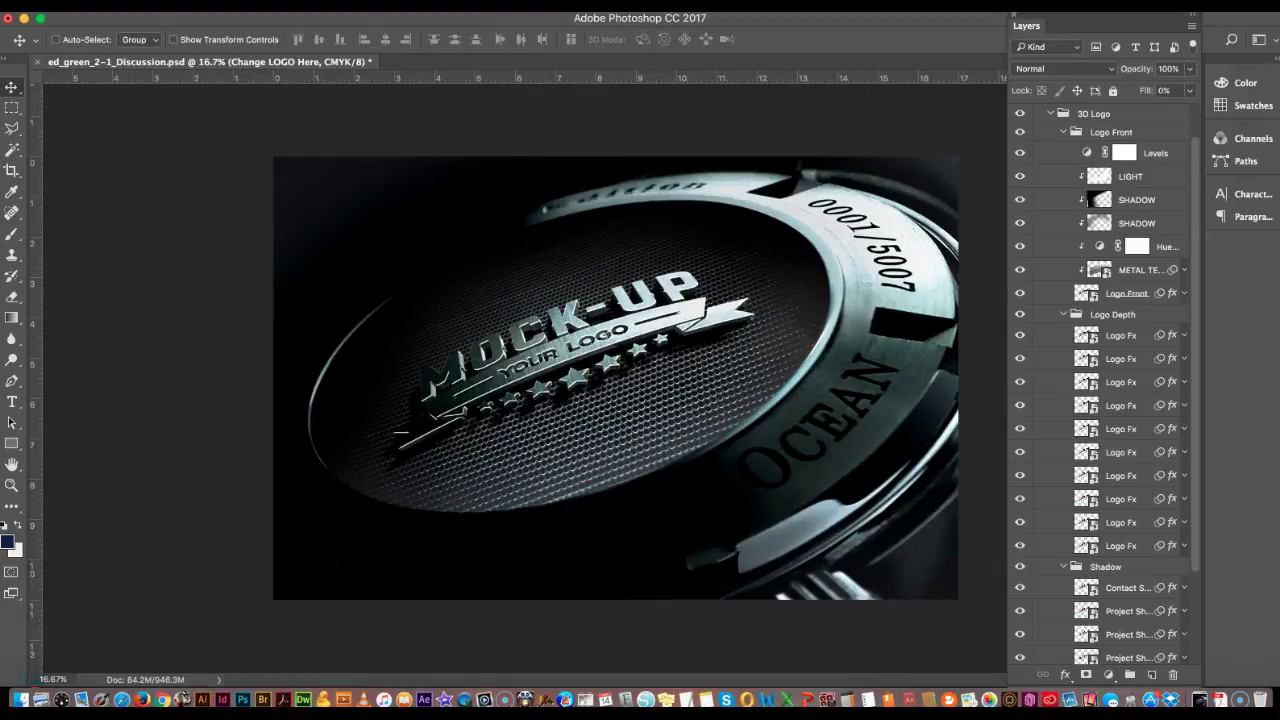
Save the layered PSD document with its current changes.
left_click(140, 3)
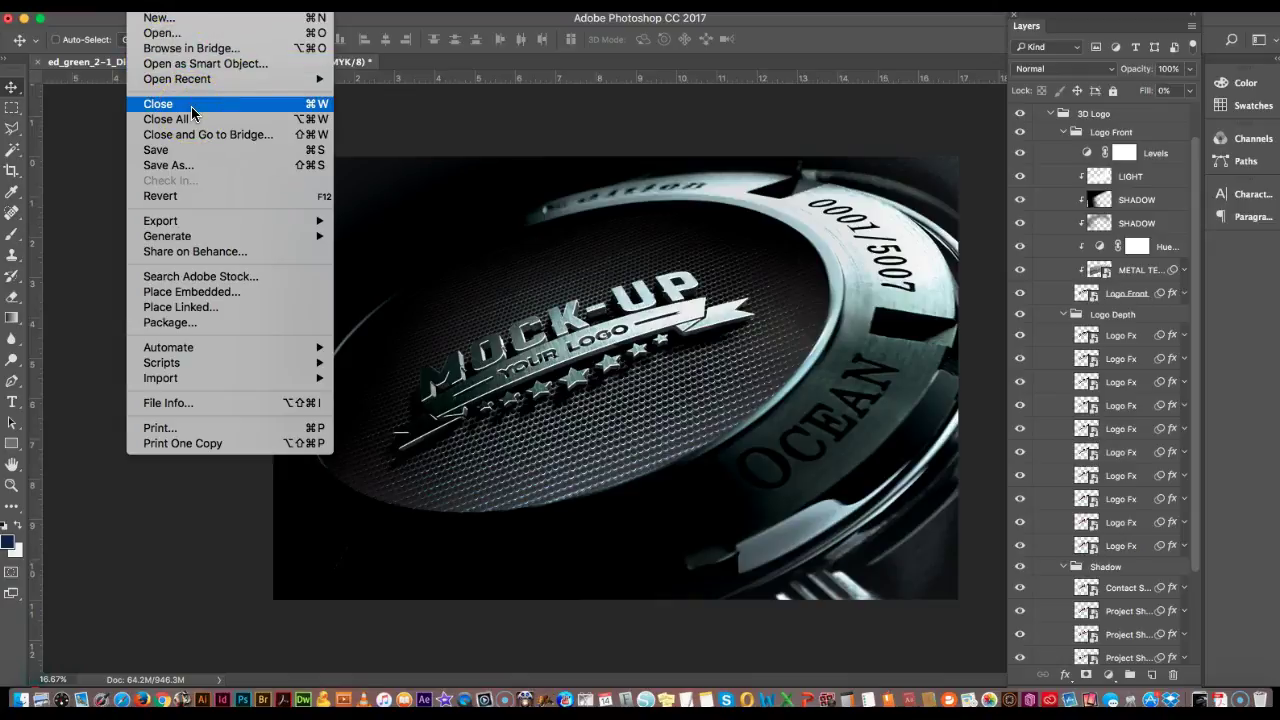
left_click(164, 152)
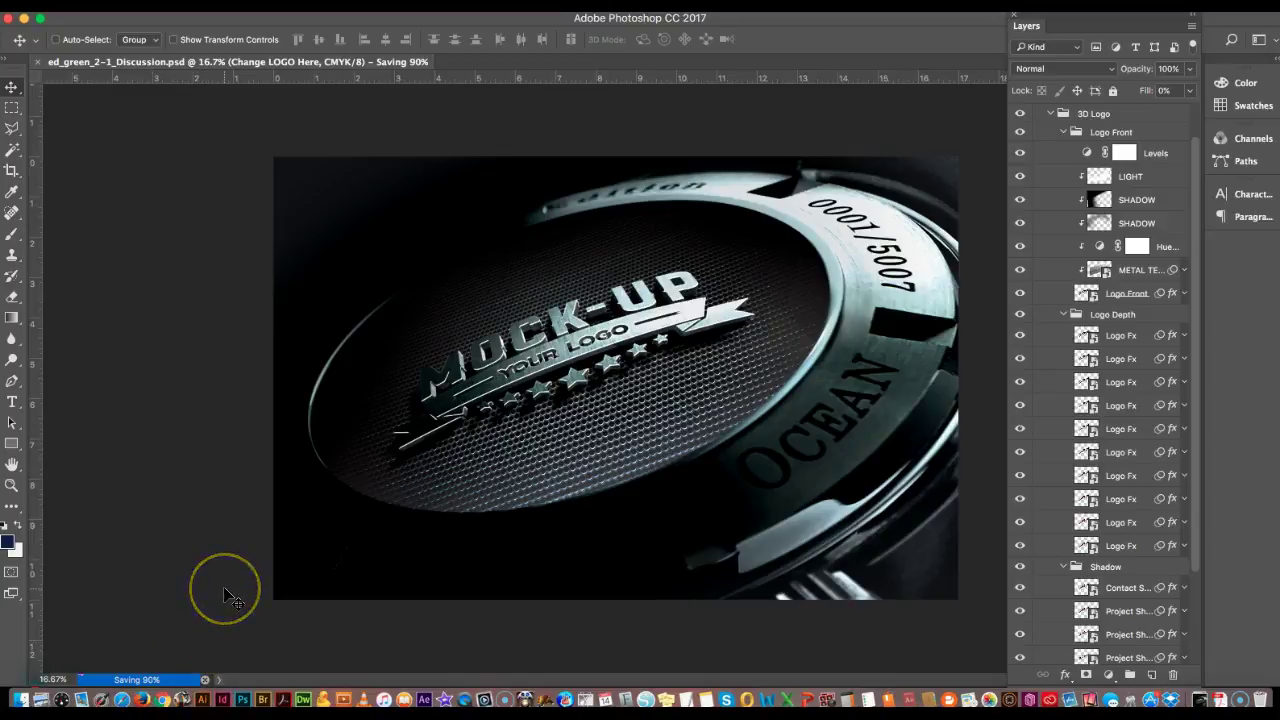
left_click(211, 597)
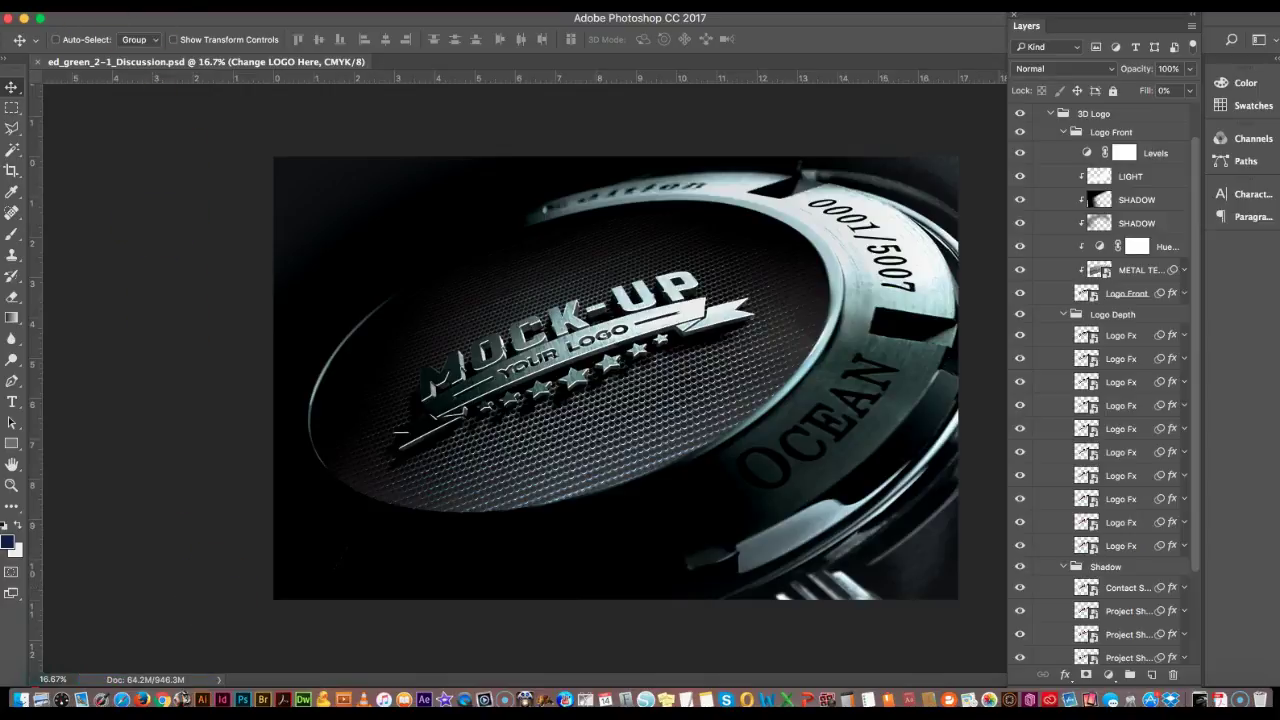
Hide Photoshop, move the Acrobat window out of the way and place the exported JPG beside the PSD on the desktop.
left_click(57, 14)
left_click(129, 94)
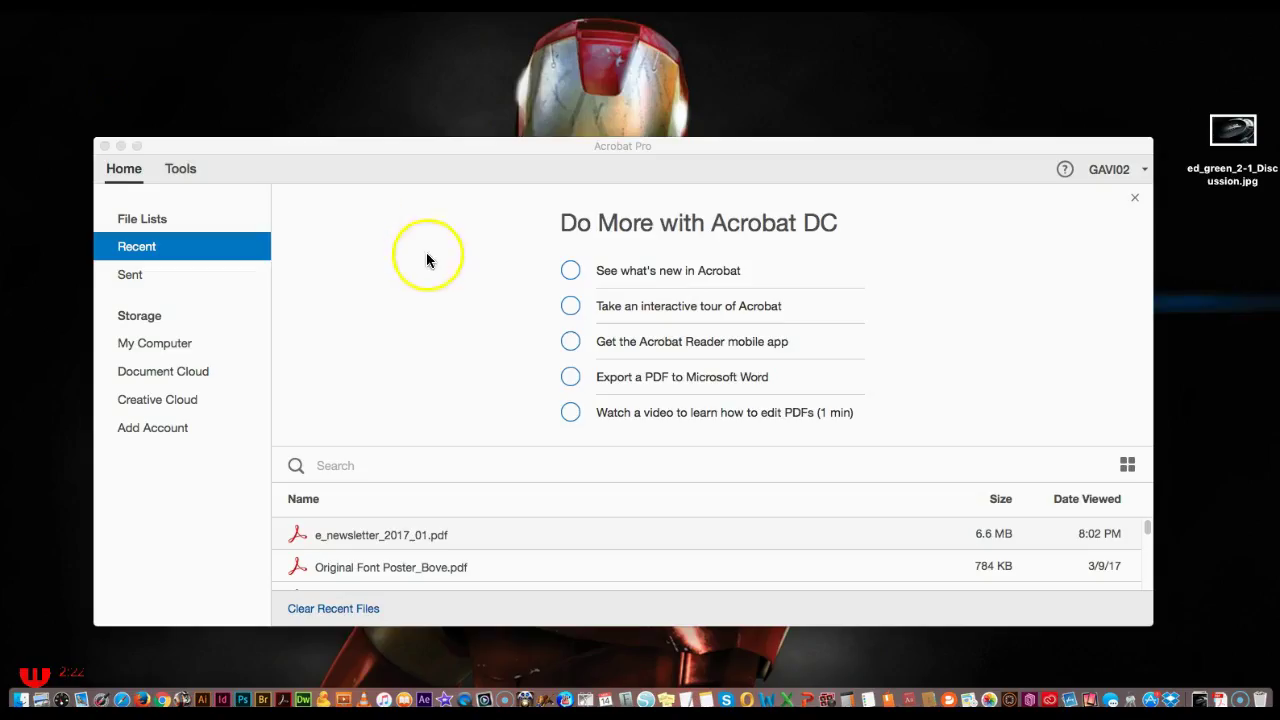
left_click_drag(553, 146, 606, 538)
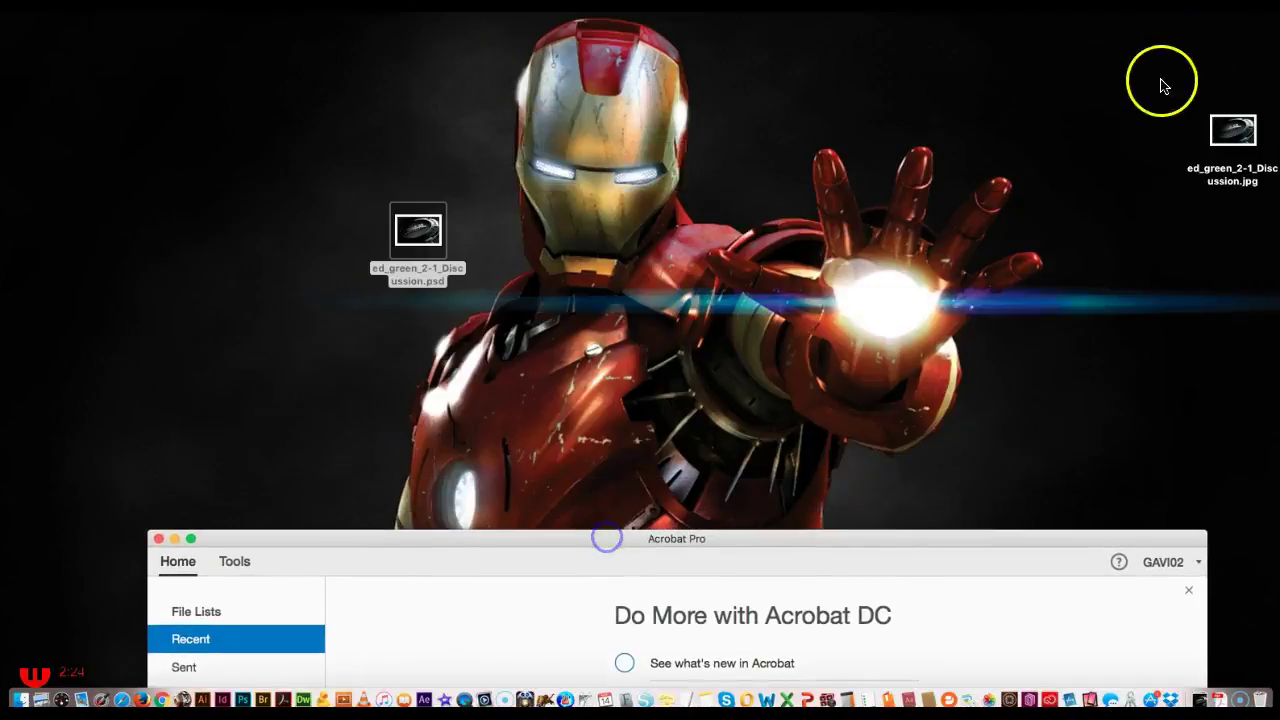
left_click_drag(1240, 128, 307, 240)
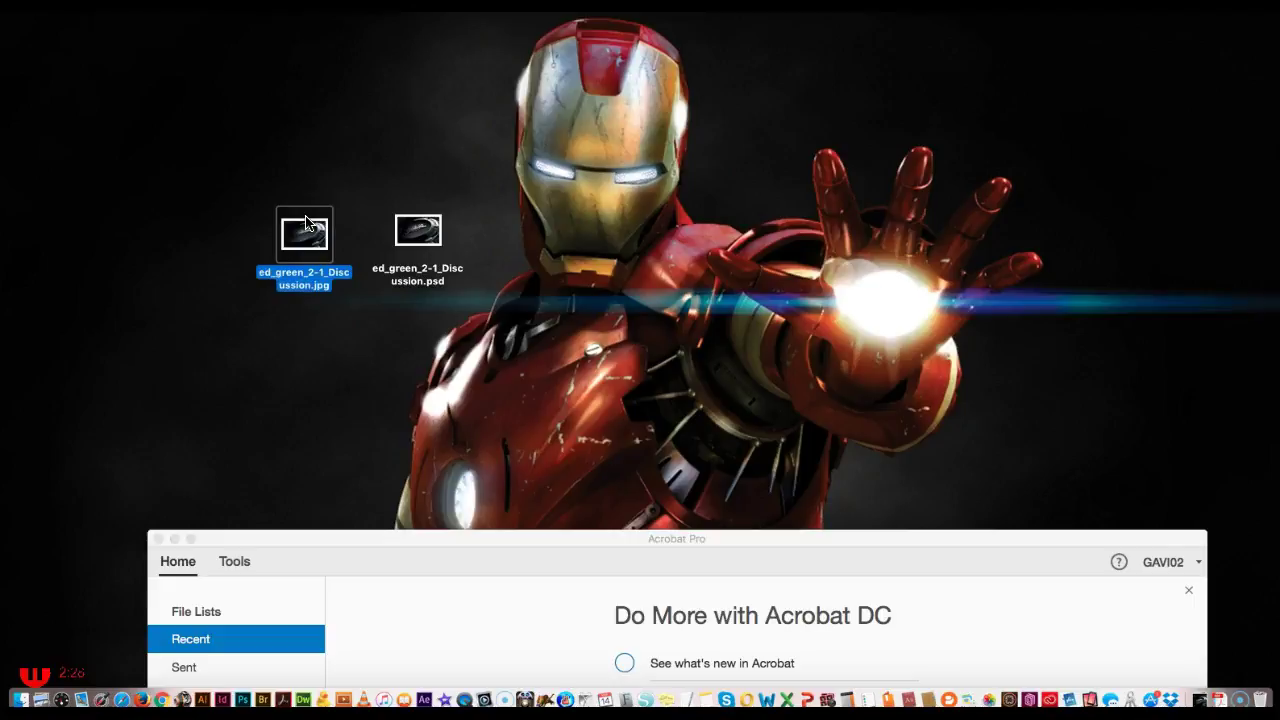
Compare the file information of ed_green_2-1_Discussion.jpg and ed_green_2-1_Discussion.psd, closing both info windows when done.
key("super+i")
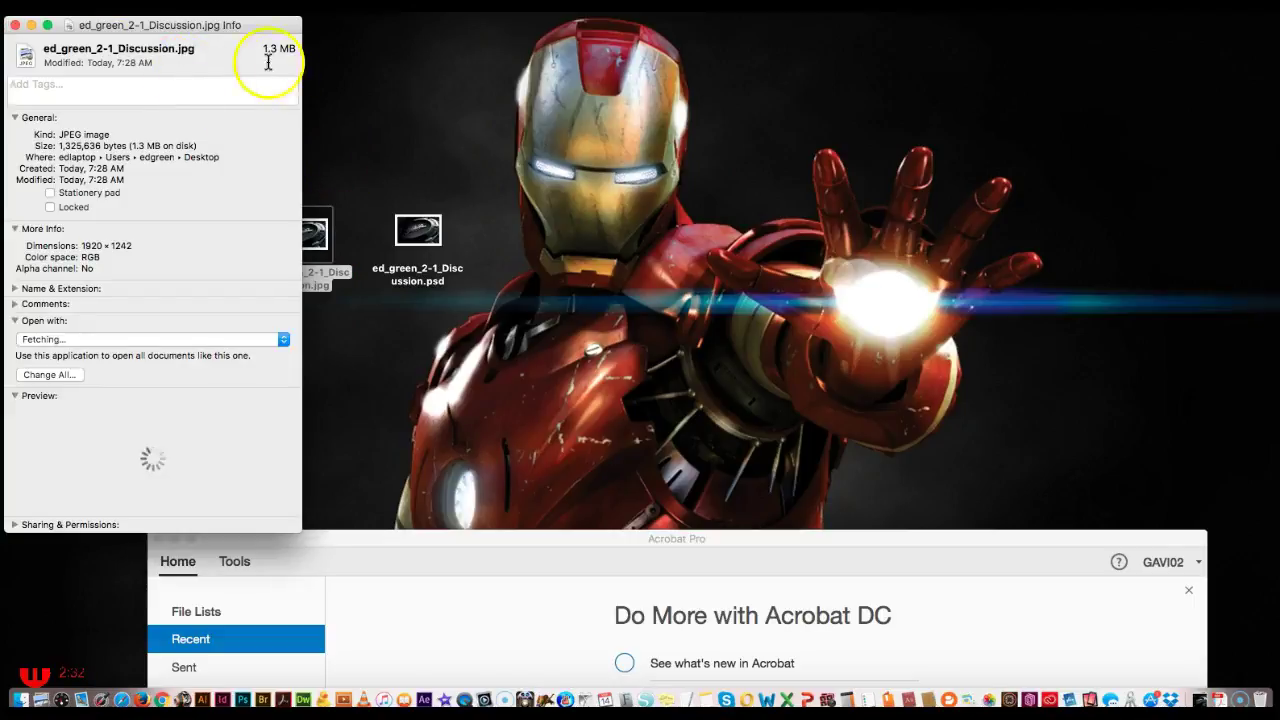
left_click(412, 247)
key("super+i")
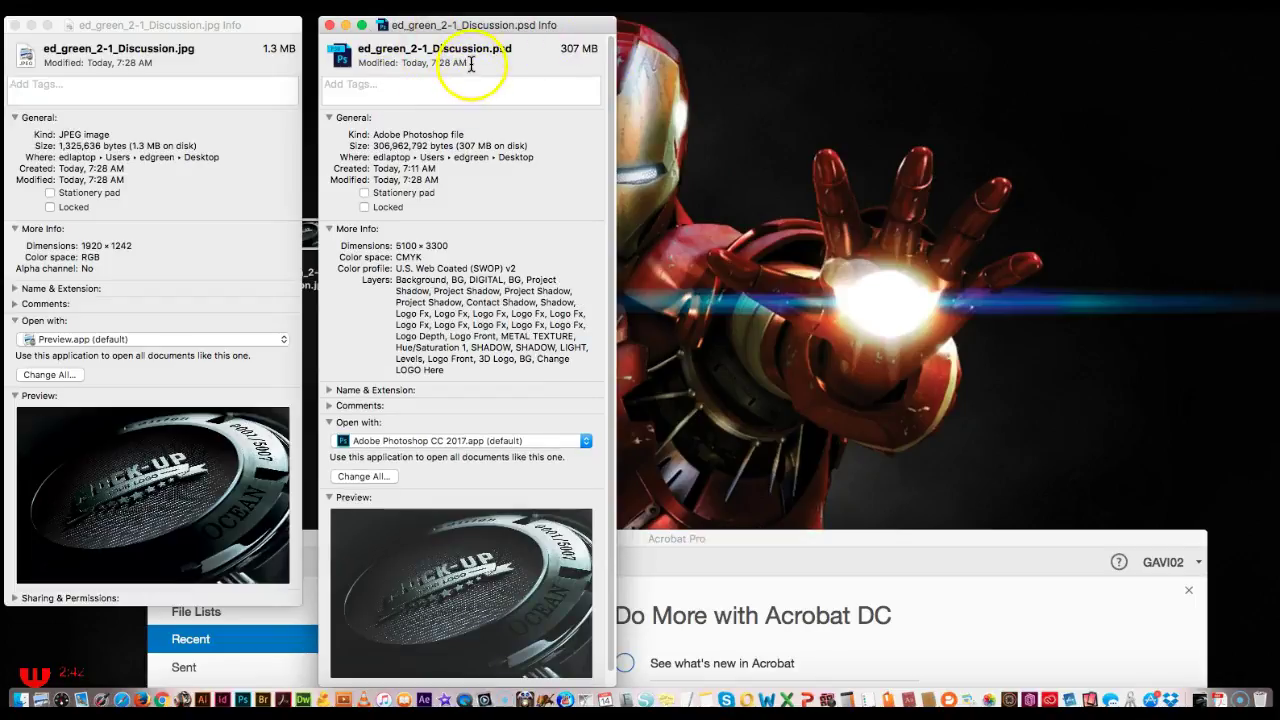
left_click(330, 25)
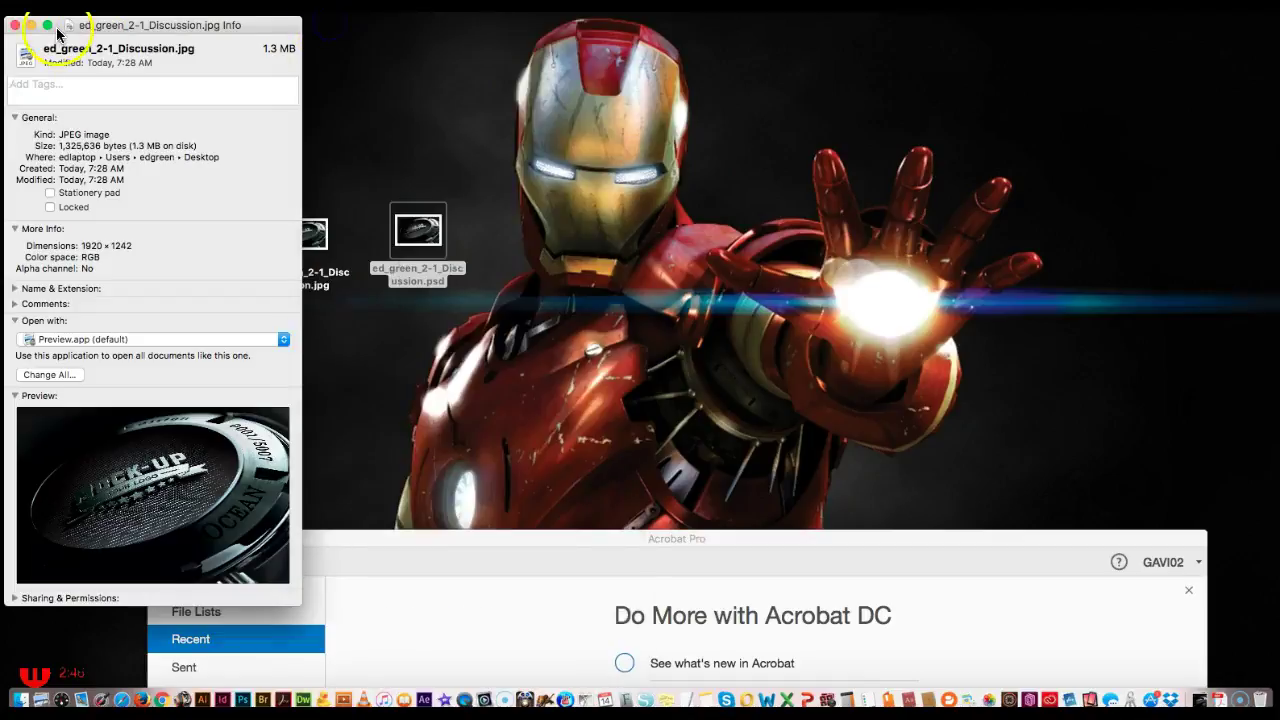
left_click(16, 25)
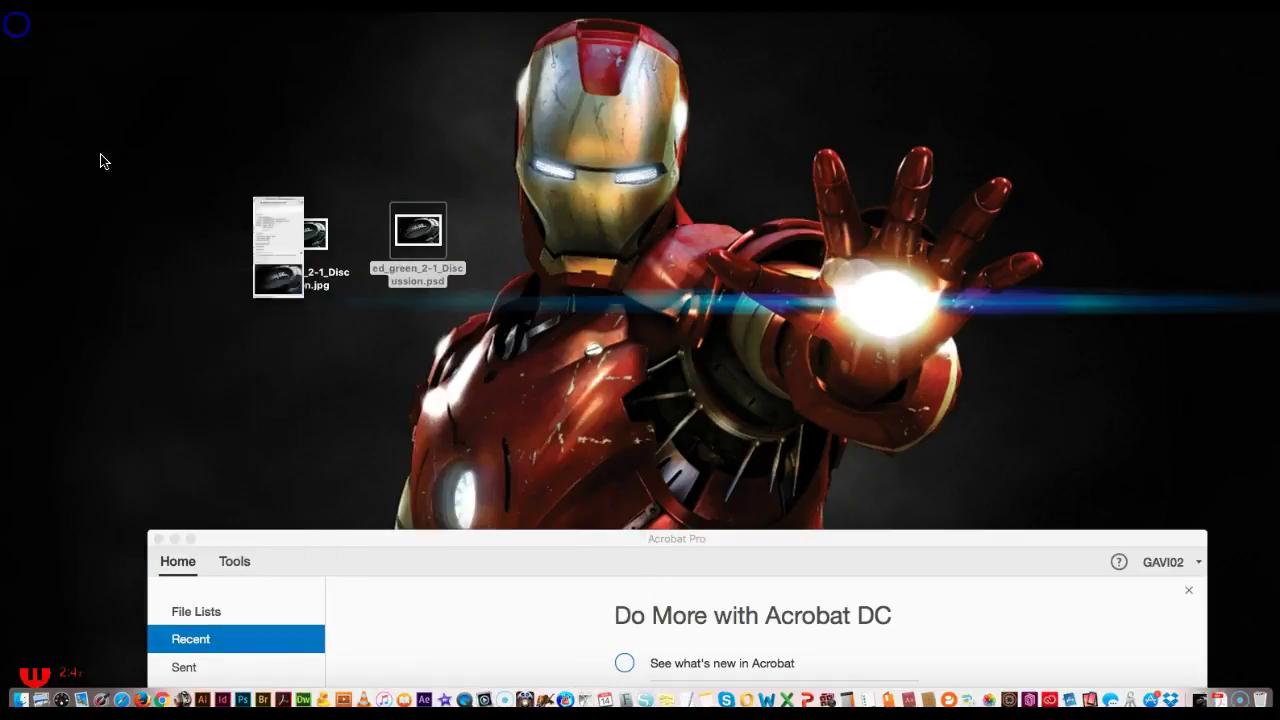
Switch back to Photoshop and collapse the Logo Front group, leaving the Logo Depth and Shadow groups expanded.
left_click(244, 700)
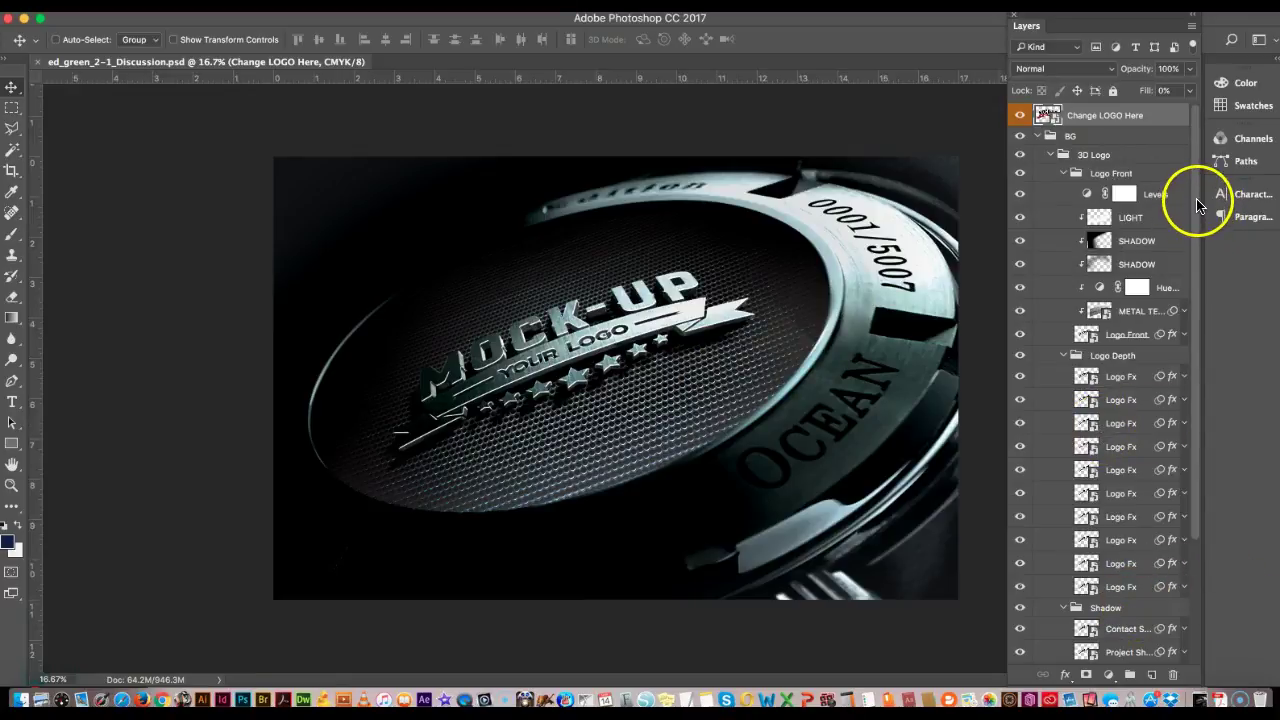
left_click(1037, 136)
left_click(1036, 136)
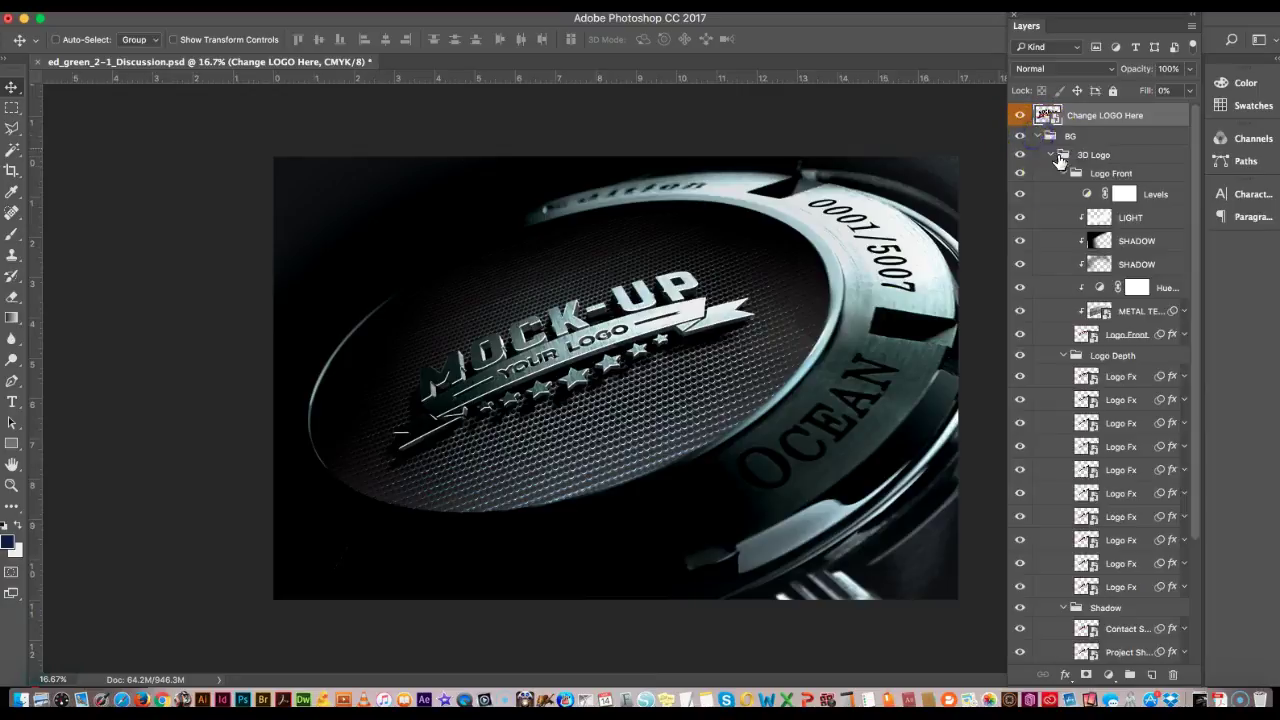
left_click(1066, 175)
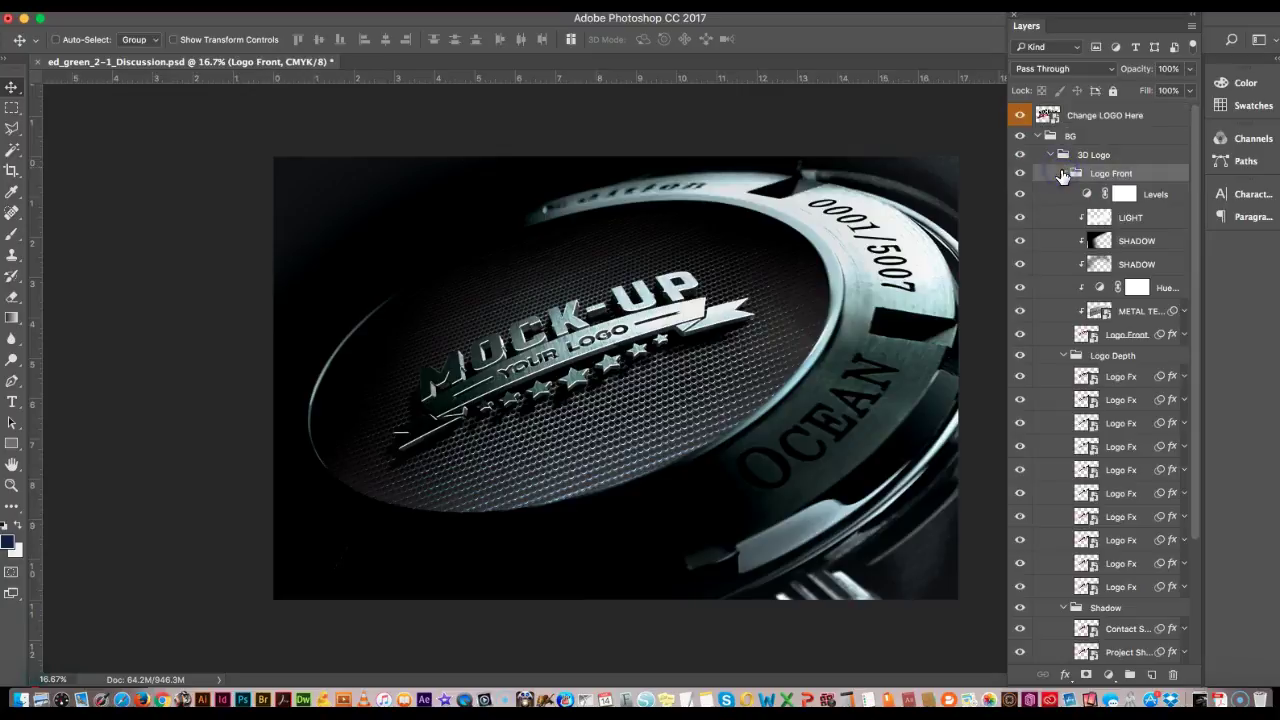
left_click(1063, 174)
left_click(1064, 192)
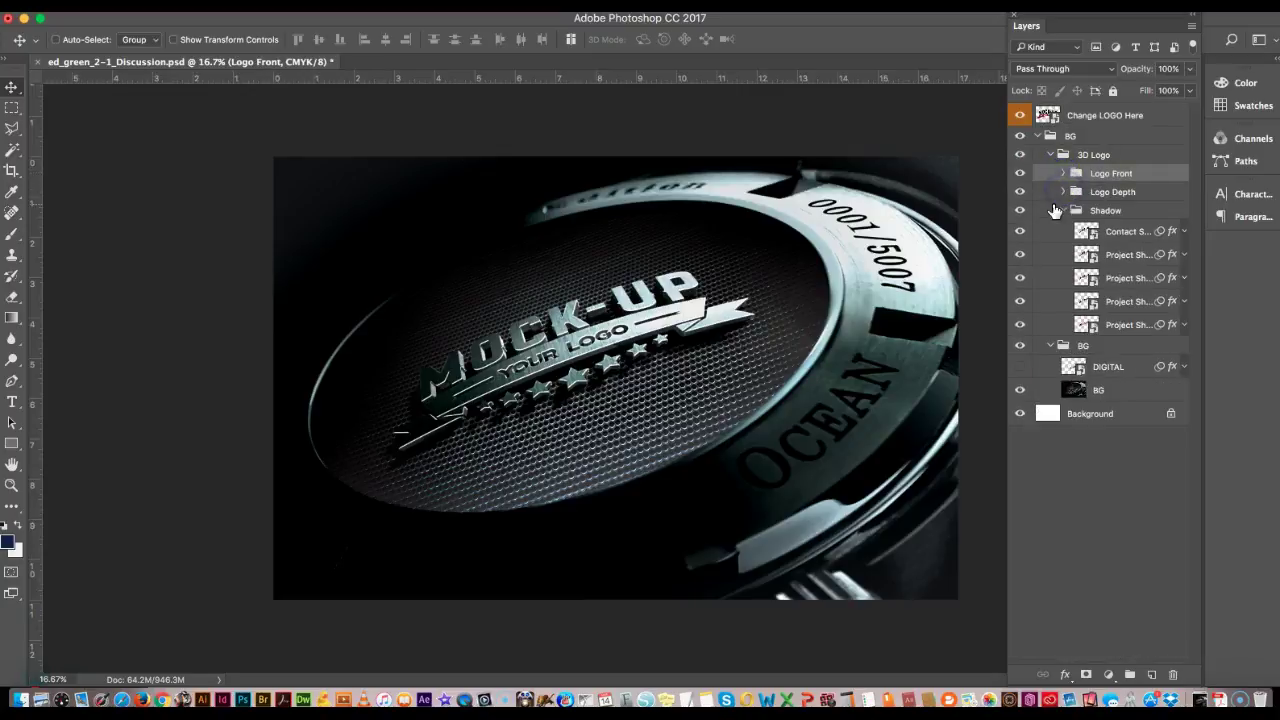
left_click(1064, 210)
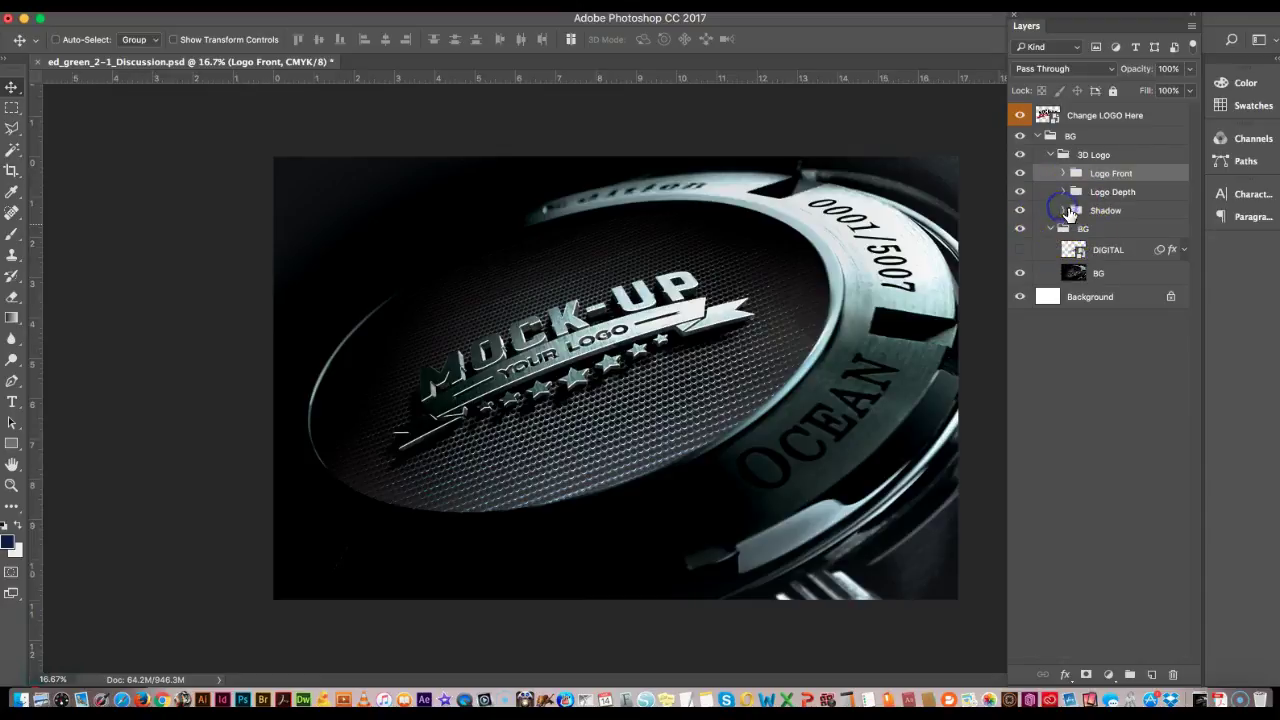
left_click(1064, 210)
left_click(1064, 192)
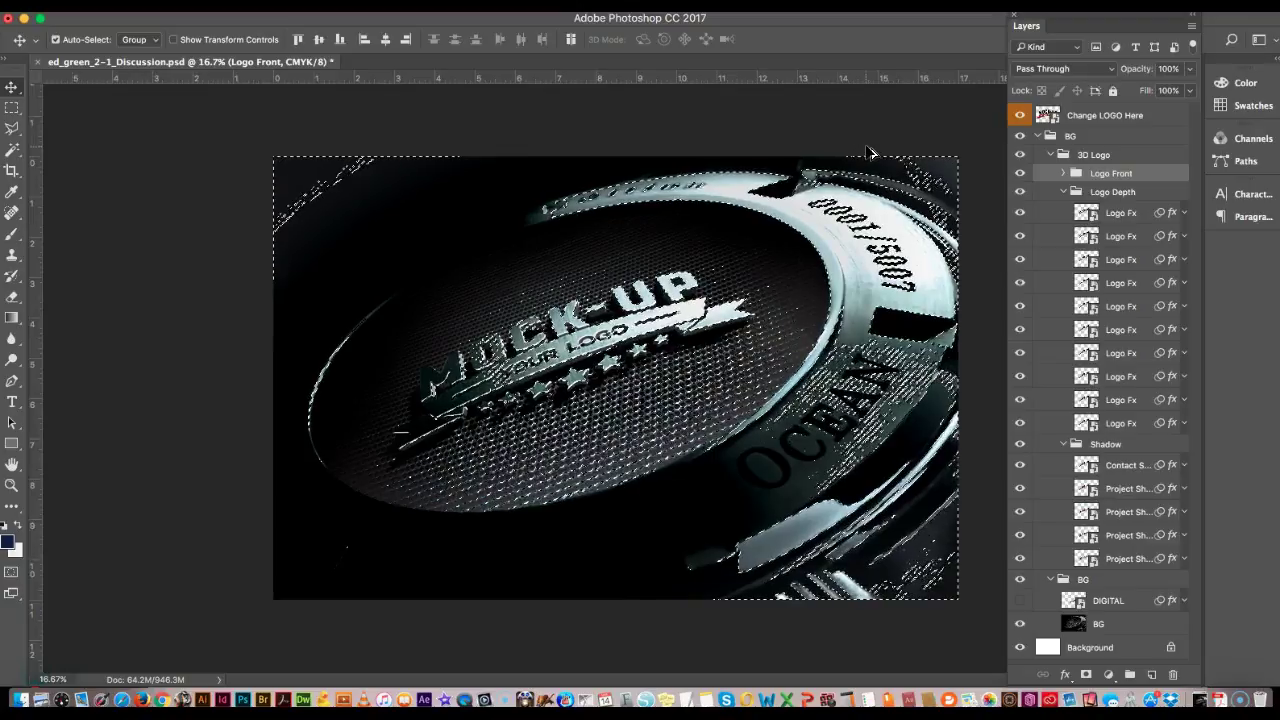
Clear the selection on the canvas and capture a screenshot of the whole Layers panel.
key("super+d")
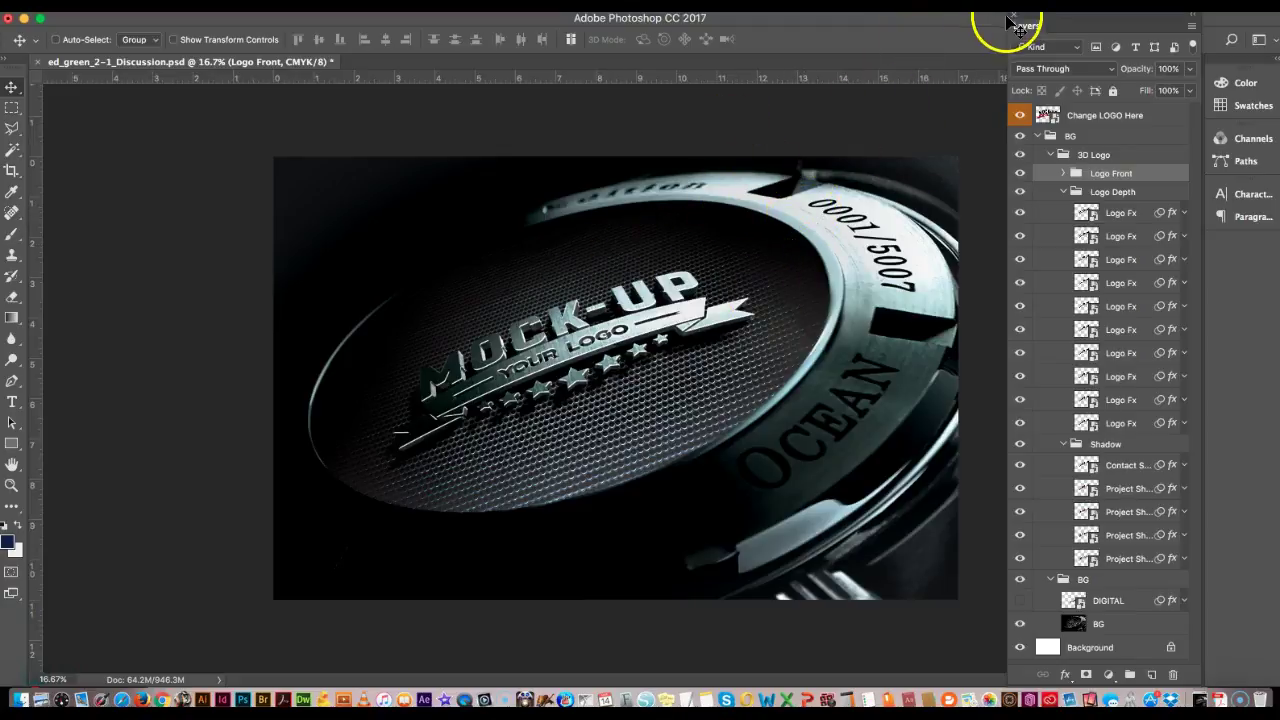
left_click_drag(1100, 51, 1213, 690)
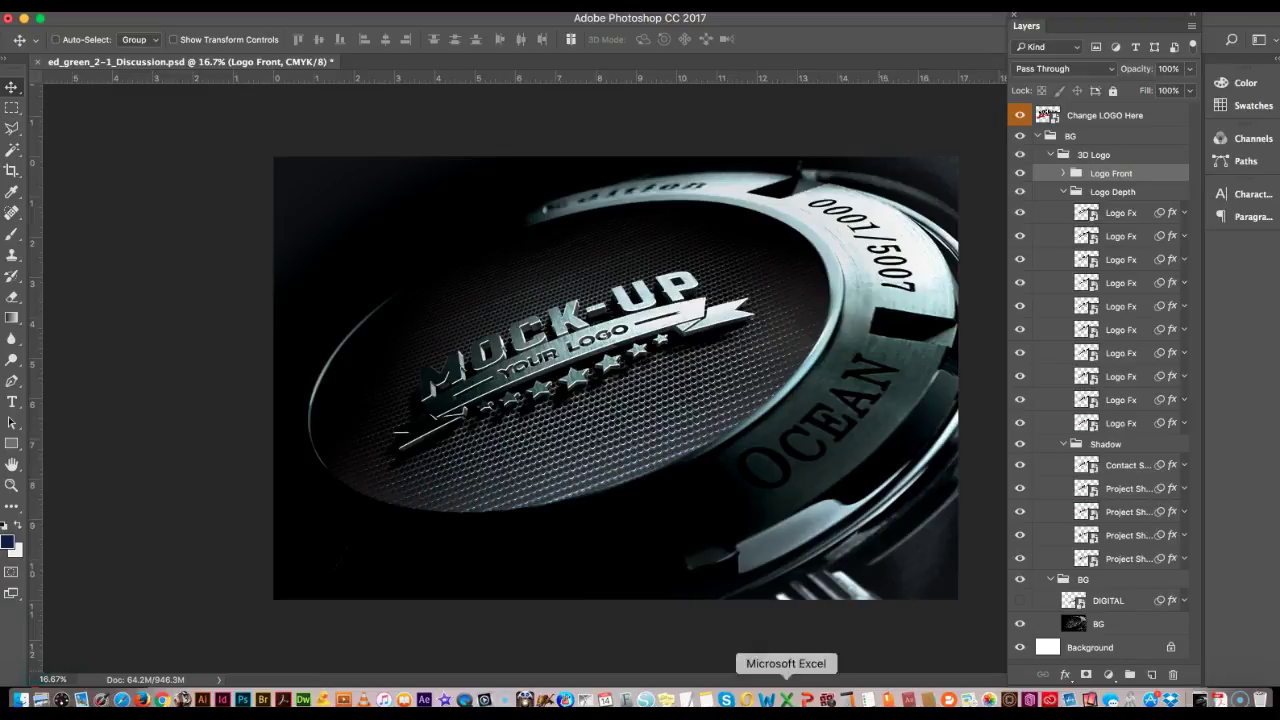
Hide Photoshop, place the Layers panel screenshot beside the PSD on the desktop and preview it.
left_click(80, 2)
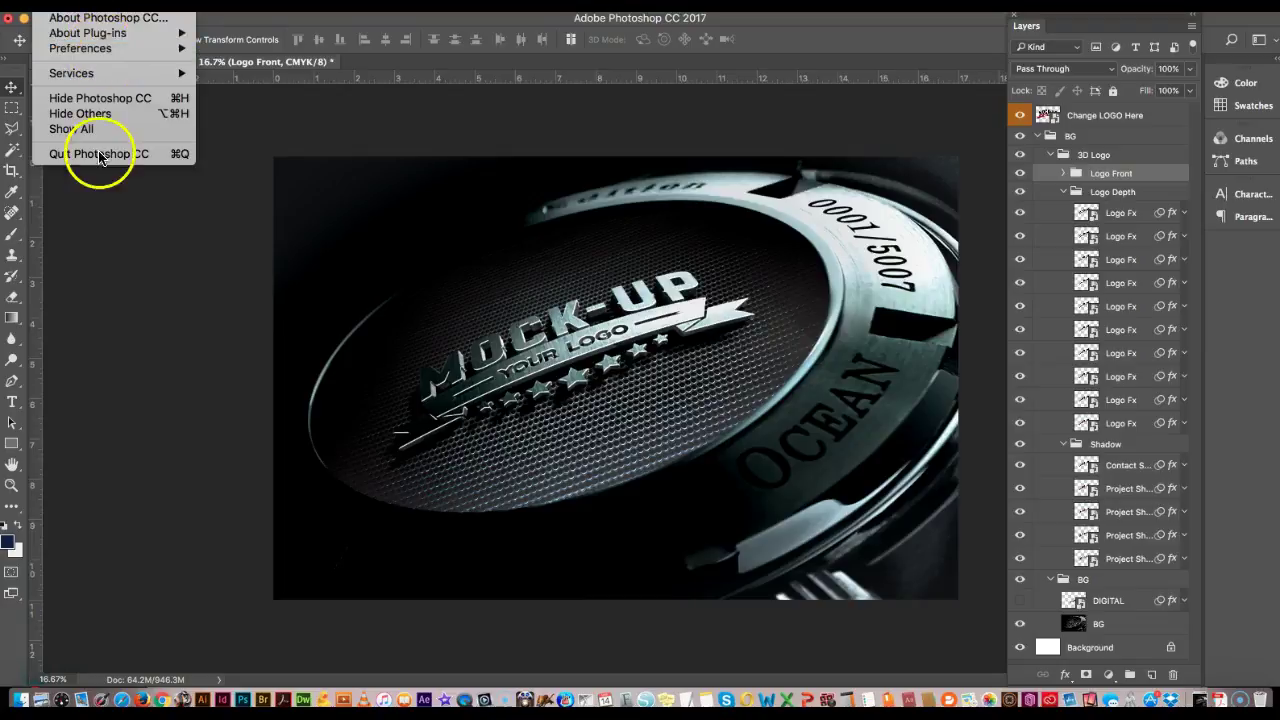
left_click(92, 97)
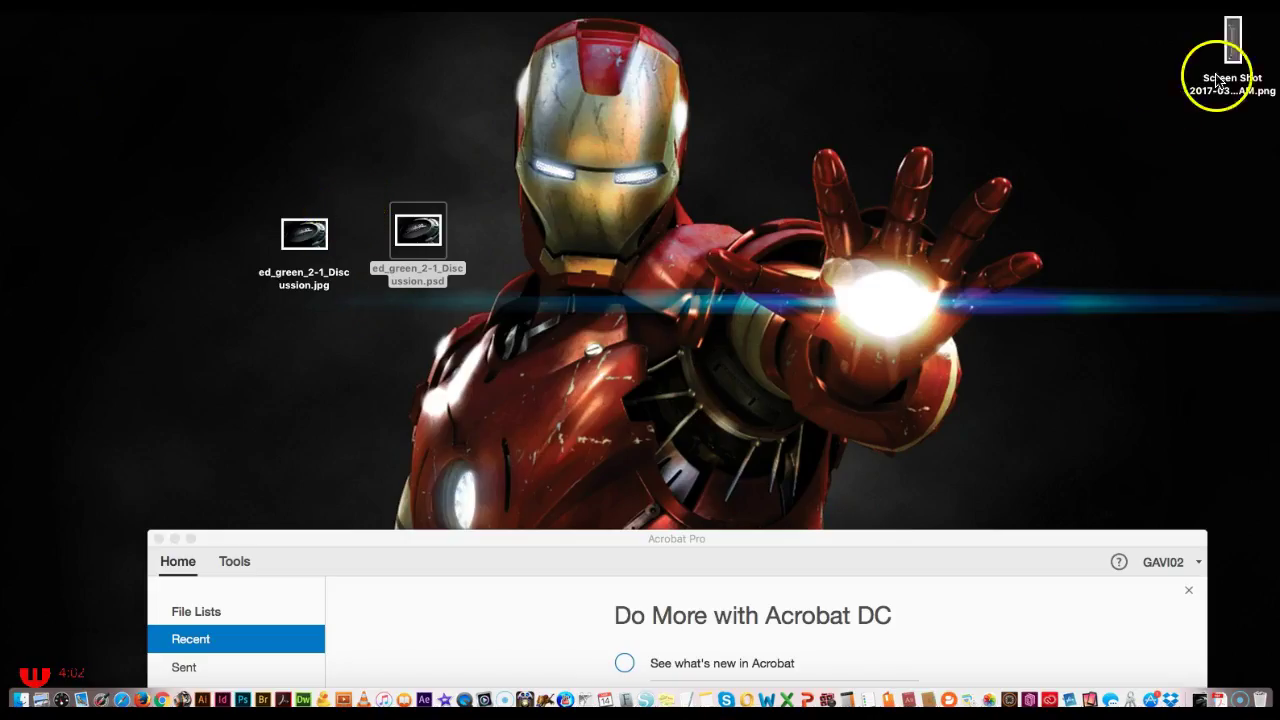
left_click_drag(1254, 40, 588, 238)
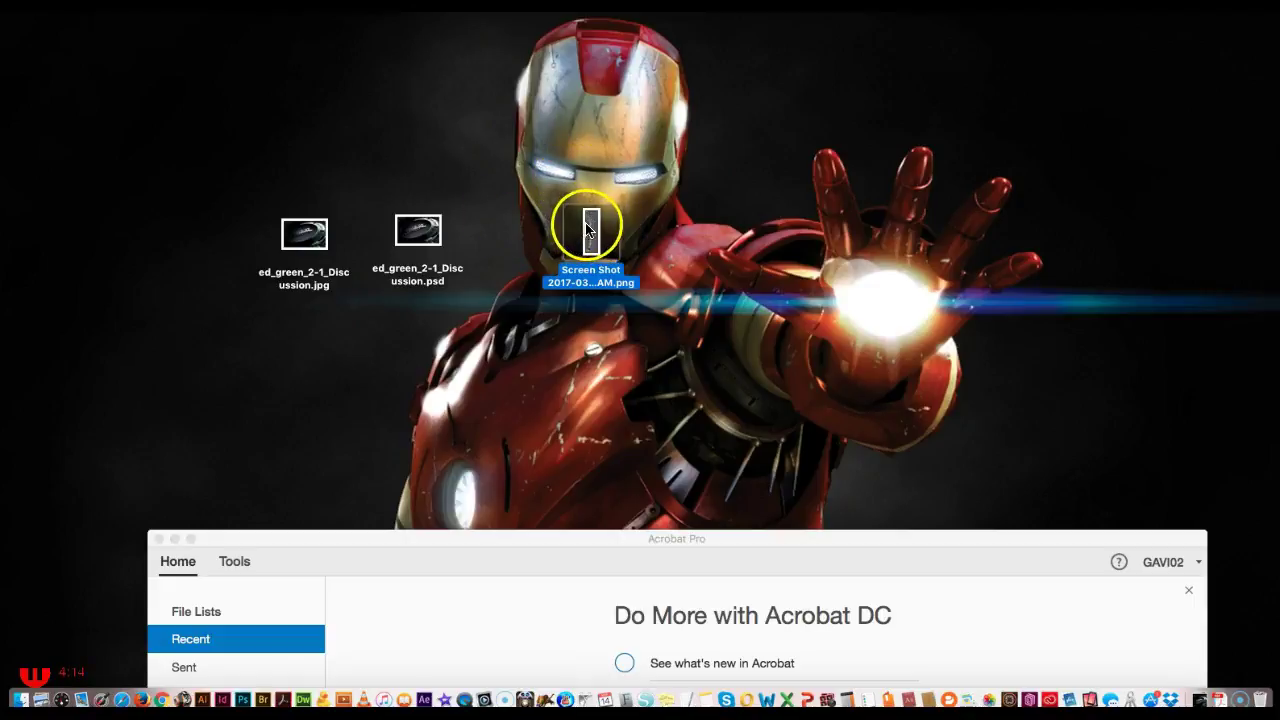
key("space")
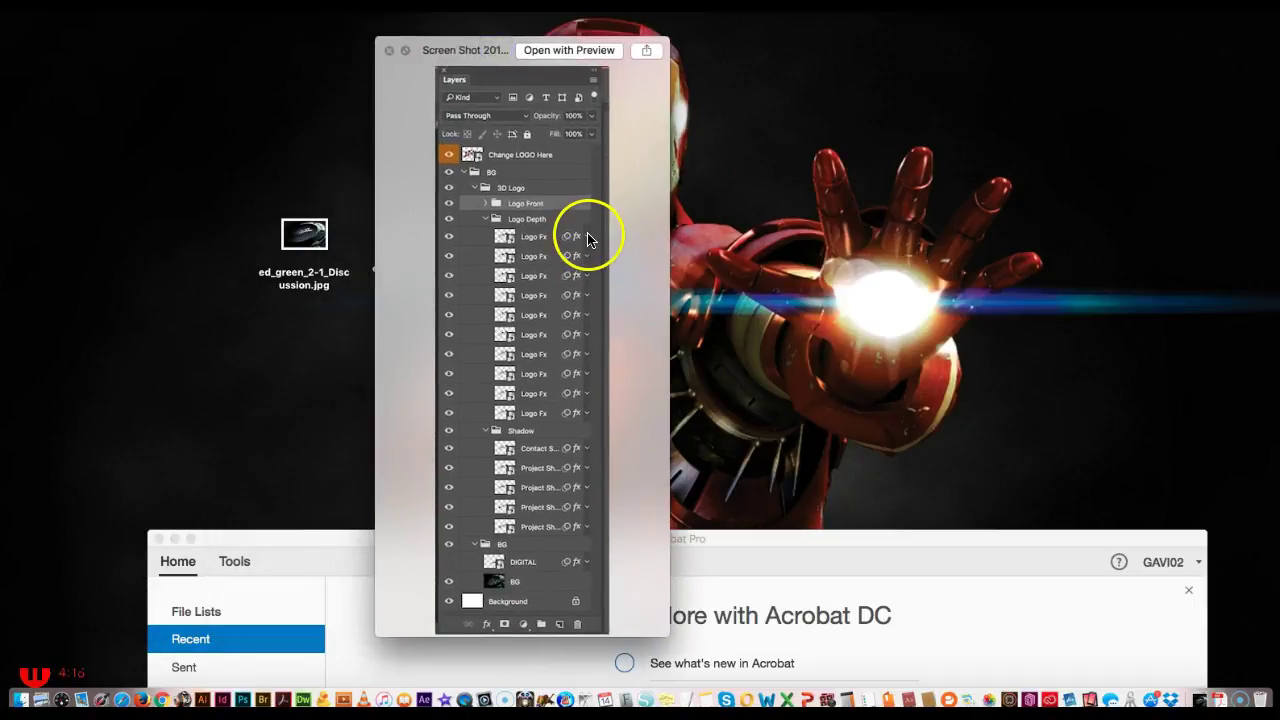
Close the preview, return to Photoshop, expand the Logo Front group and capture a second screenshot of the Layers panel.
left_click(388, 49)
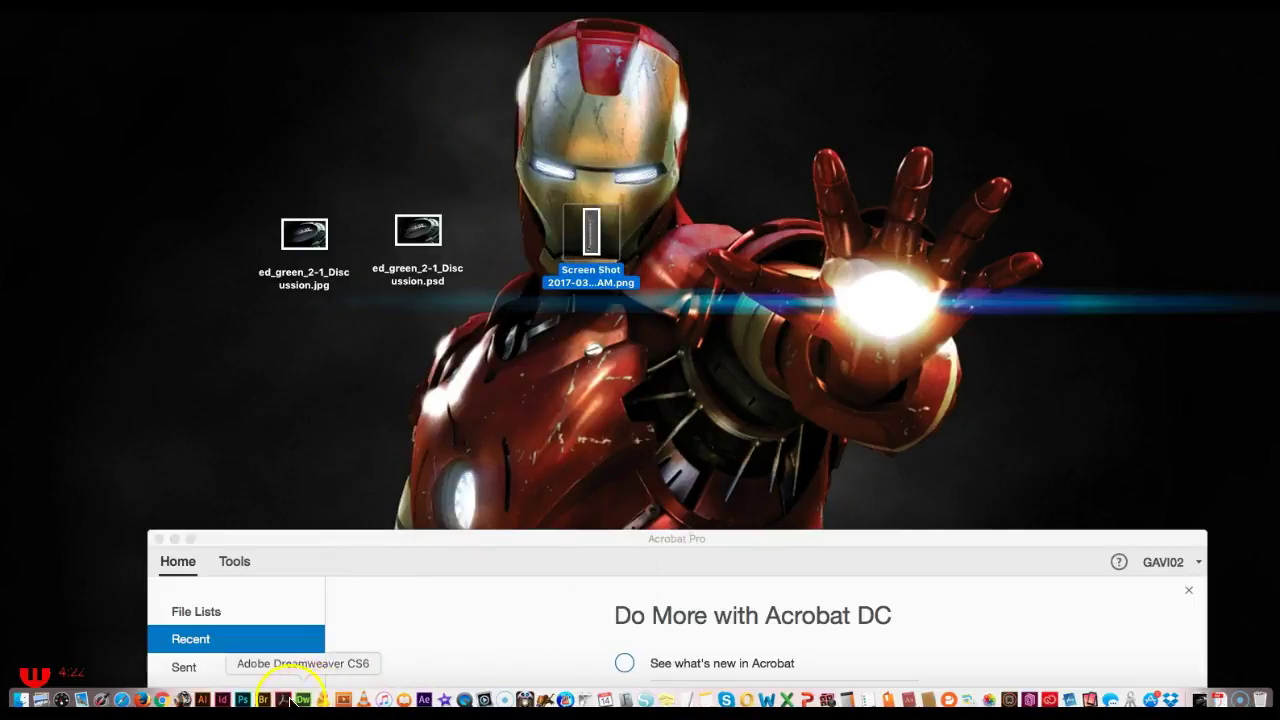
left_click(242, 699)
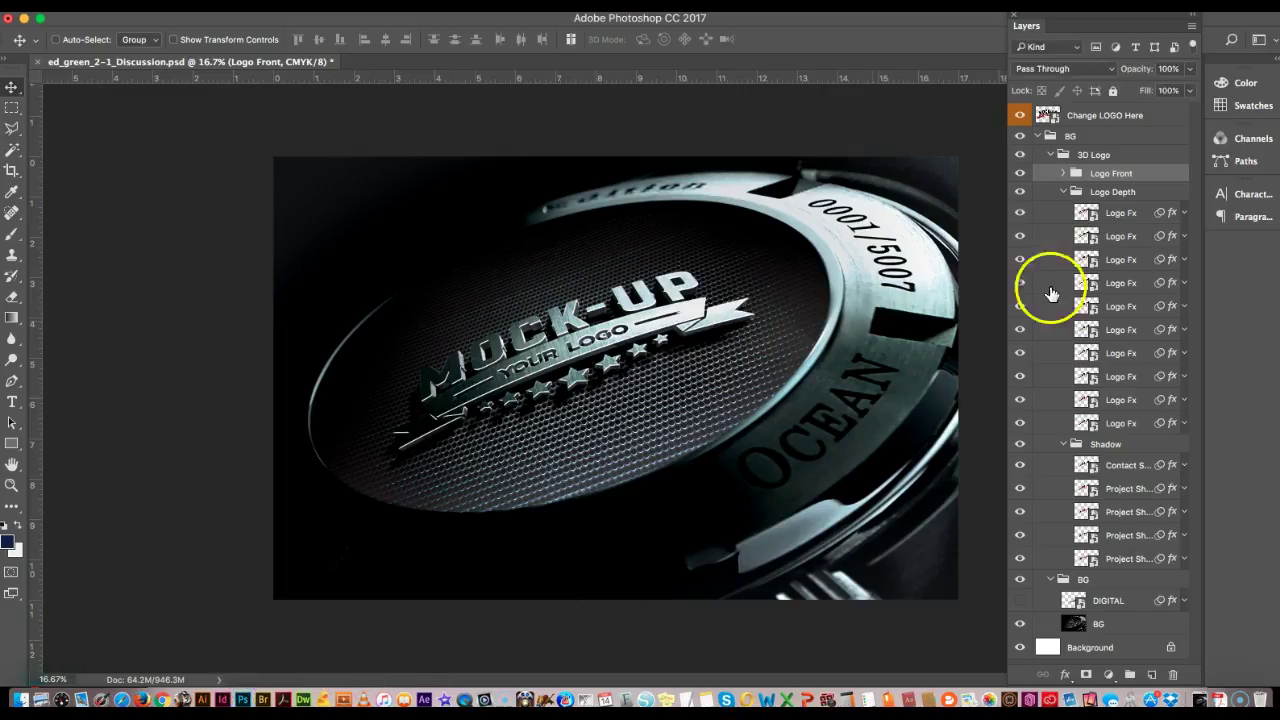
left_click(1063, 174)
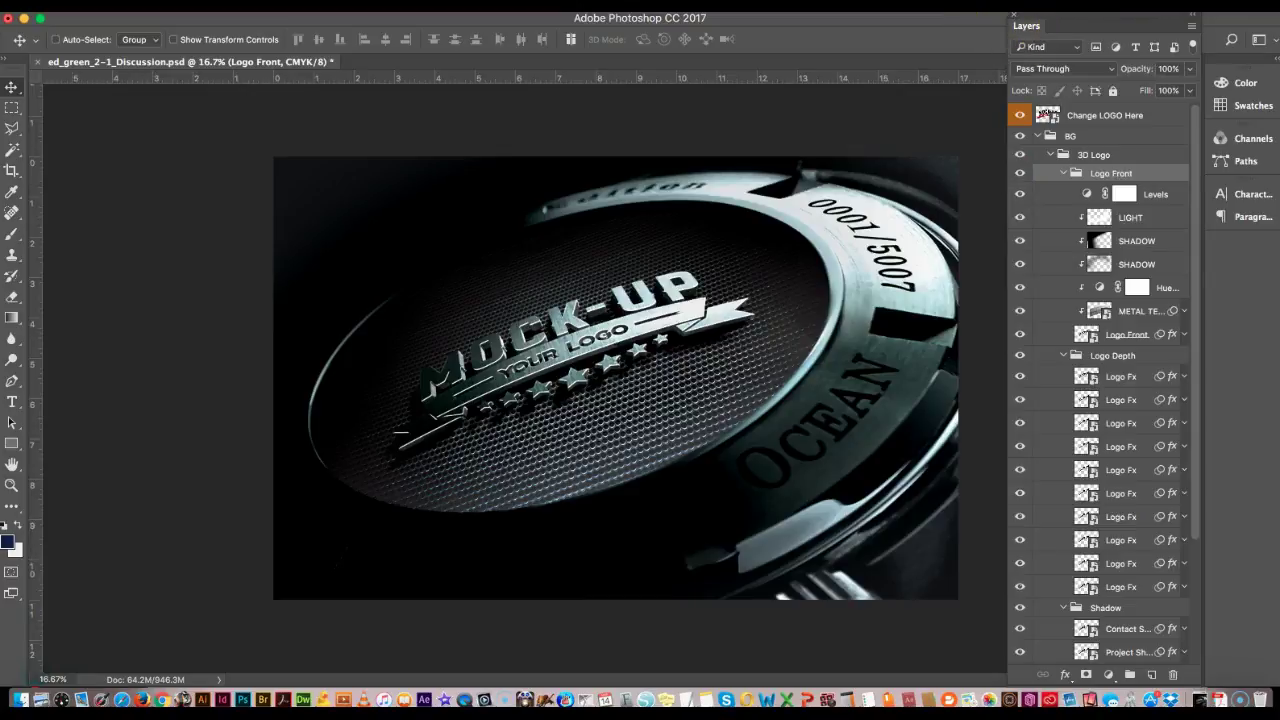
left_click(1210, 677)
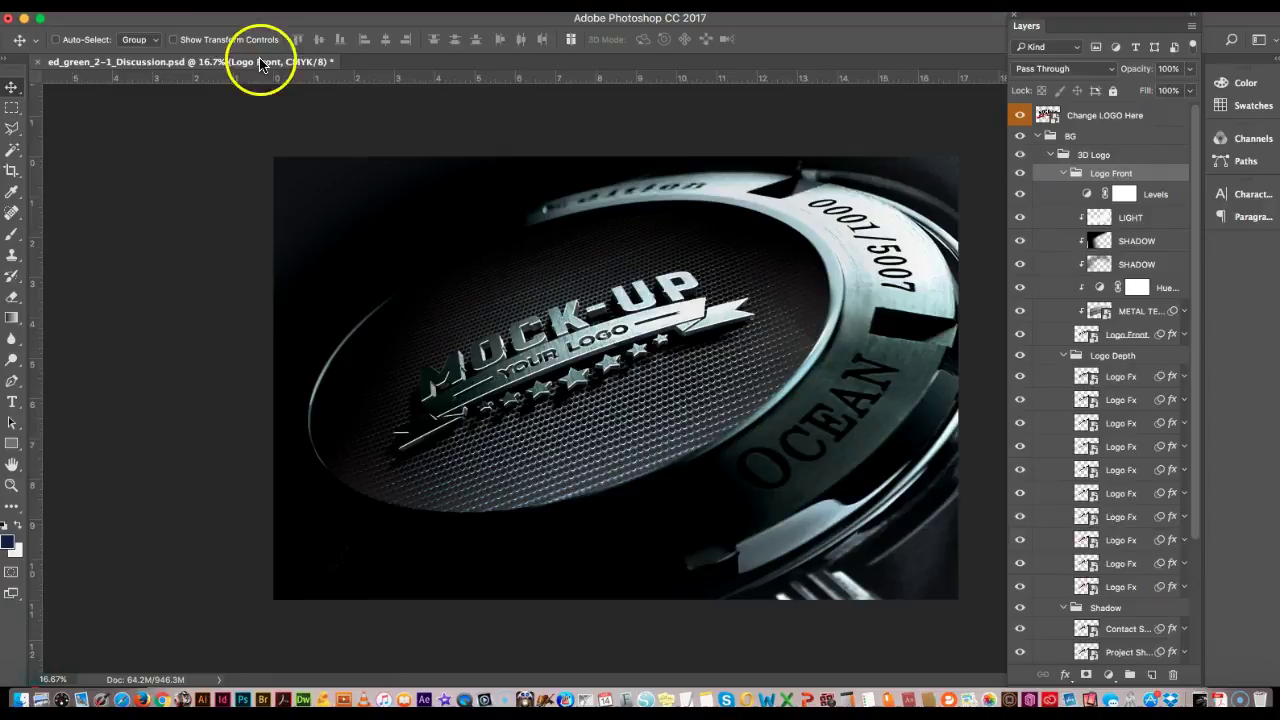
key("super")
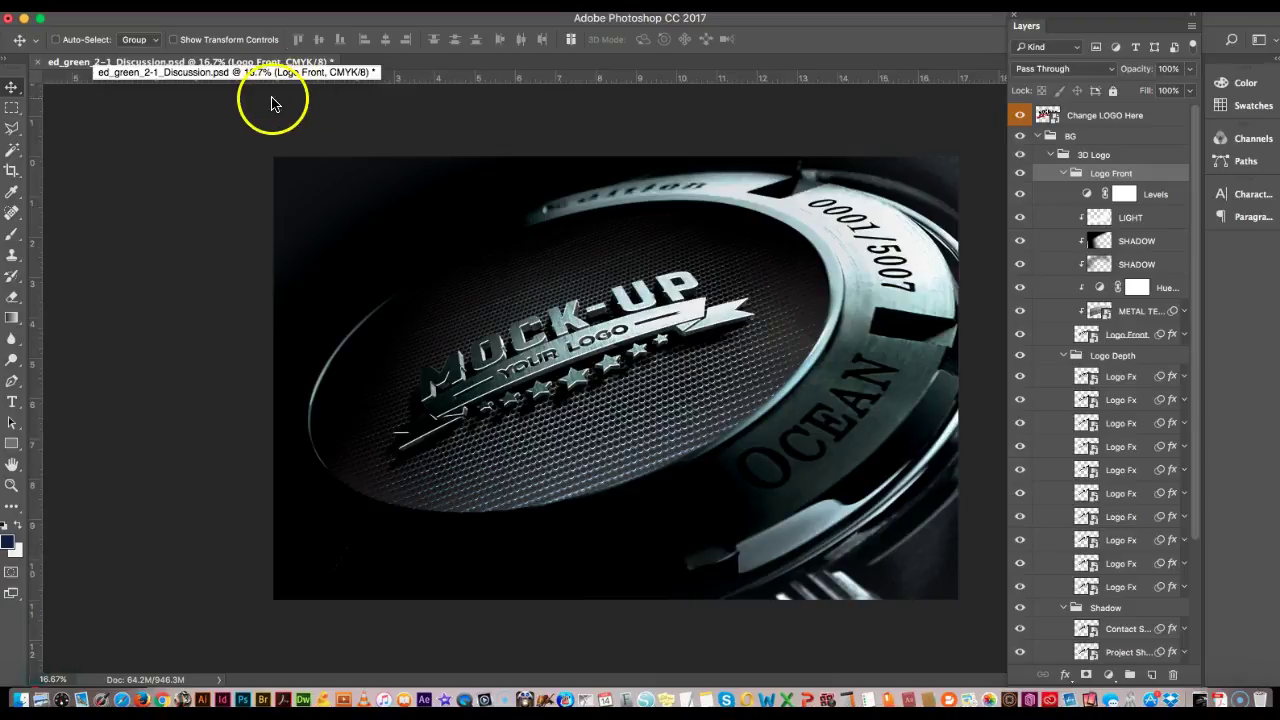
left_click_drag(1196, 14, 255, 688)
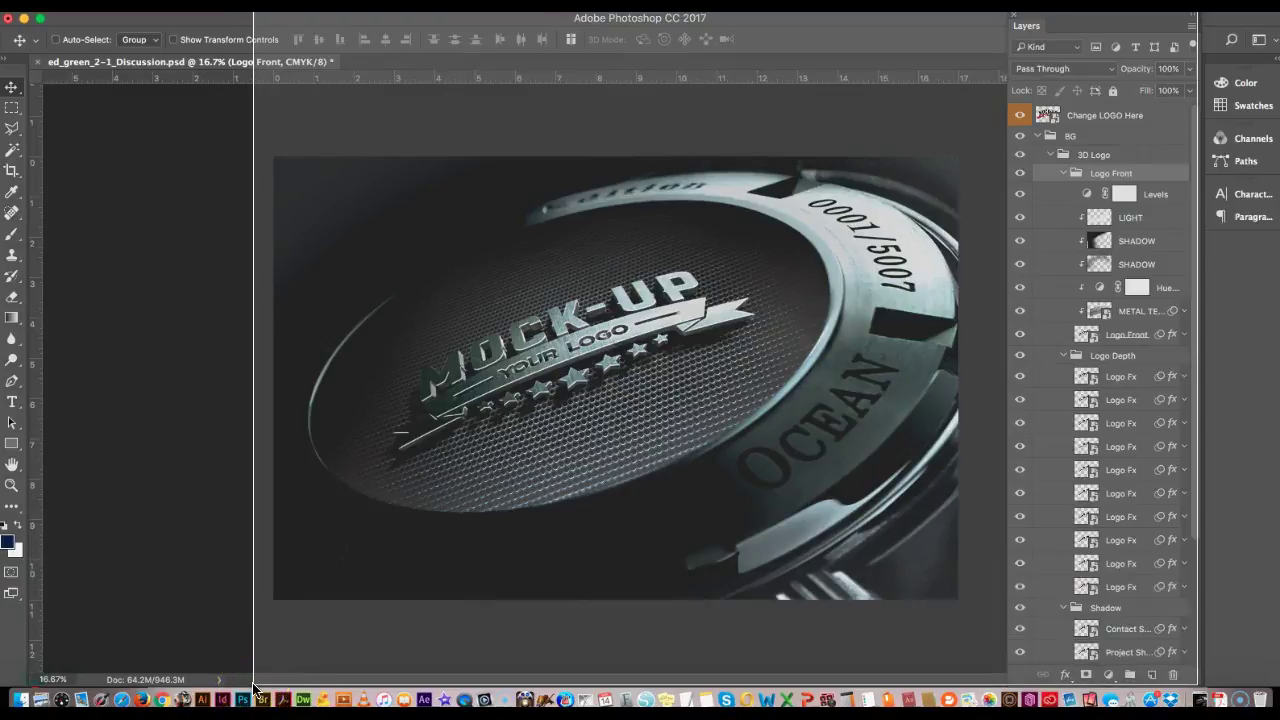
left_click_drag(254, 686, 256, 685)
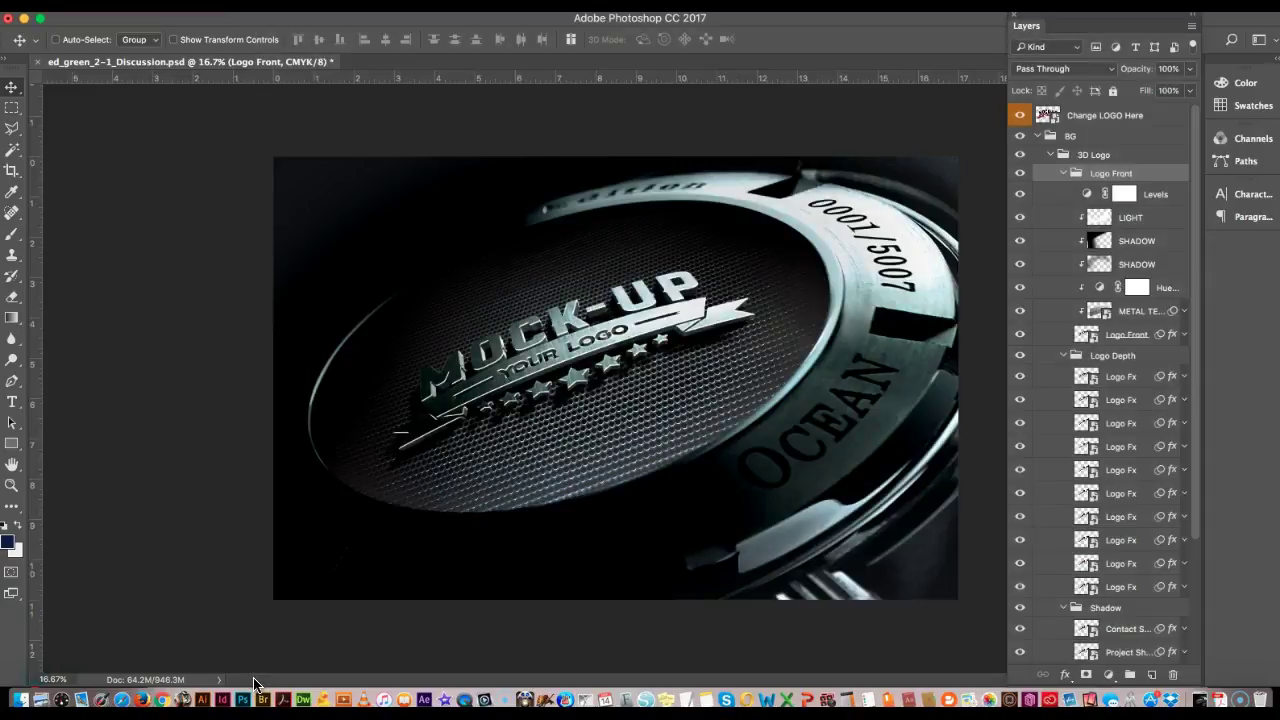
Hide Photoshop and place the new Layers panel screenshot beside the first one on the desktop.
left_click(60, 6)
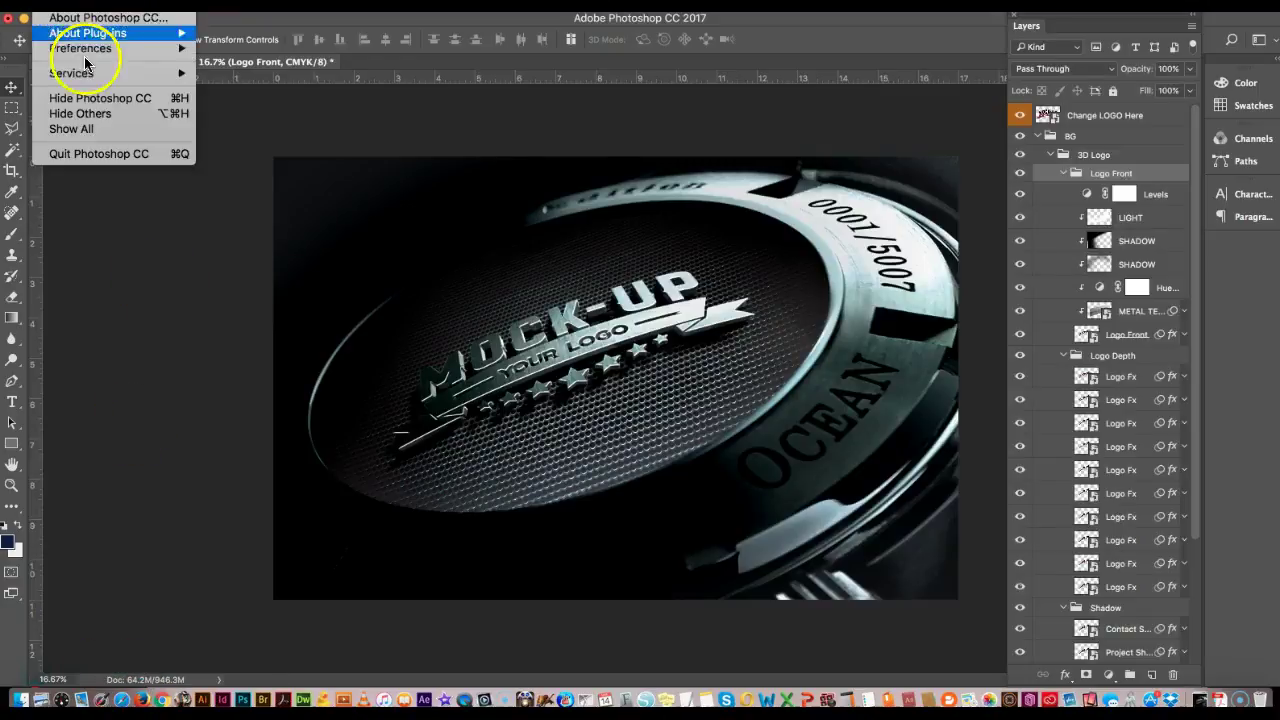
left_click(57, 92)
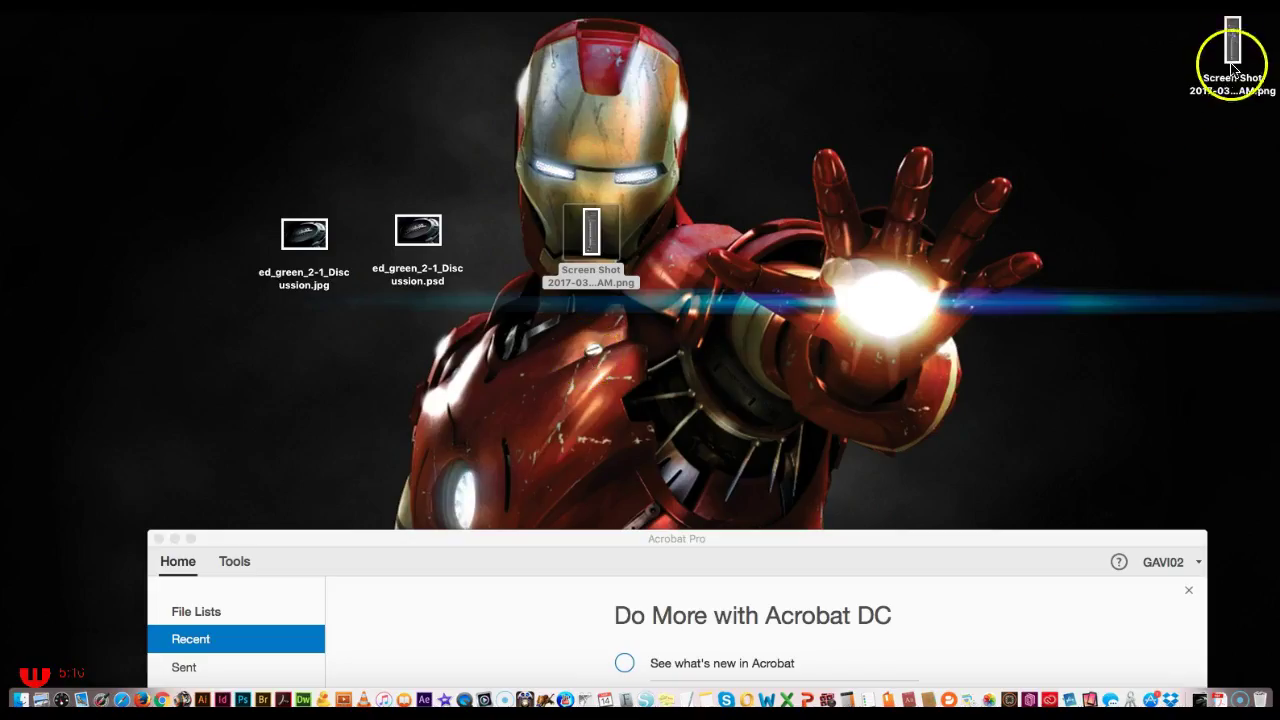
left_click_drag(1233, 40, 690, 238)
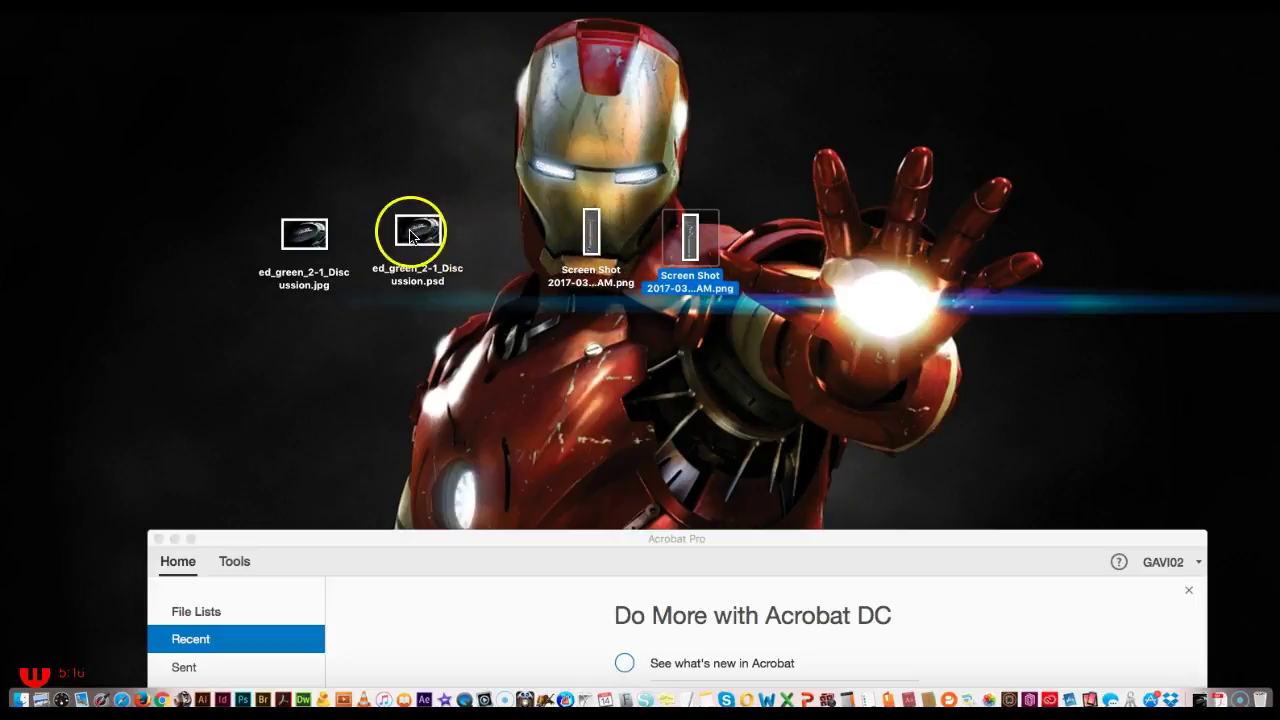
Set ed_green_2-1_Discussion.psd apart on the desktop and line up ed_green_2-1_Discussion.jpg with the two Layers panel screenshots.
left_click_drag(312, 232, 527, 235)
left_click_drag(428, 223, 147, 96)
left_click_drag(378, 163, 829, 329)
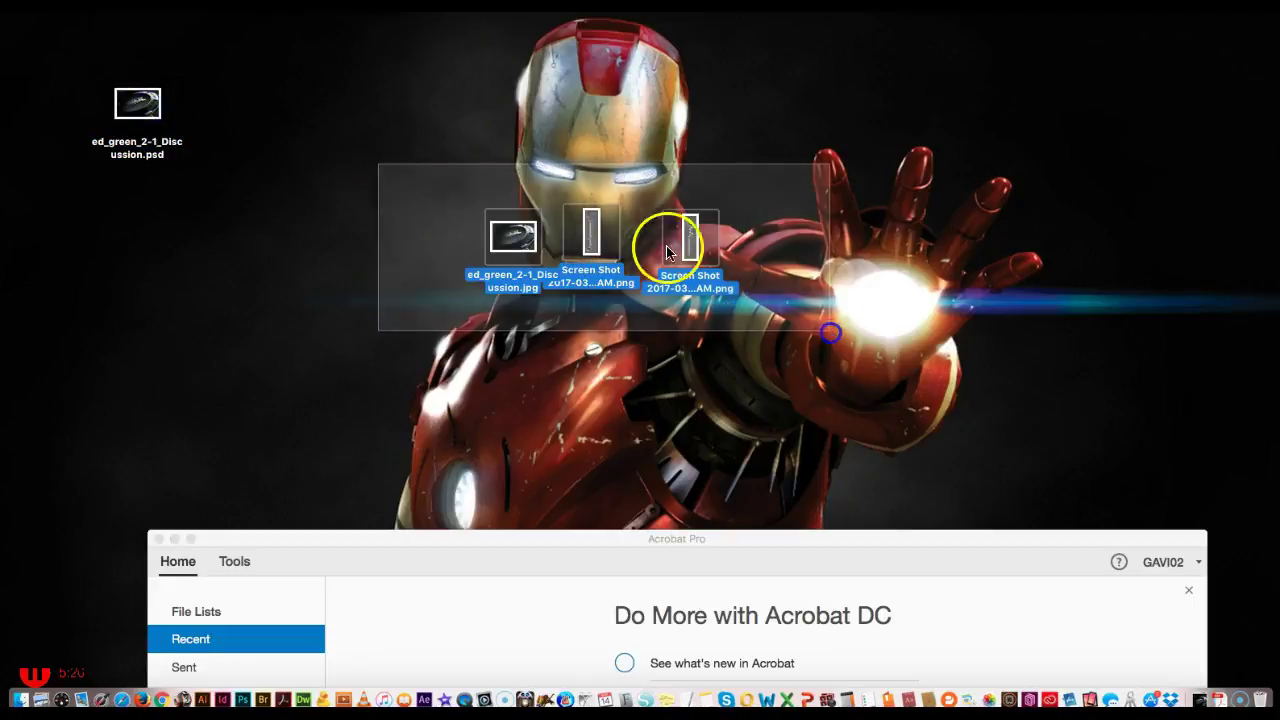
left_click_drag(686, 229, 393, 252)
left_click(458, 137)
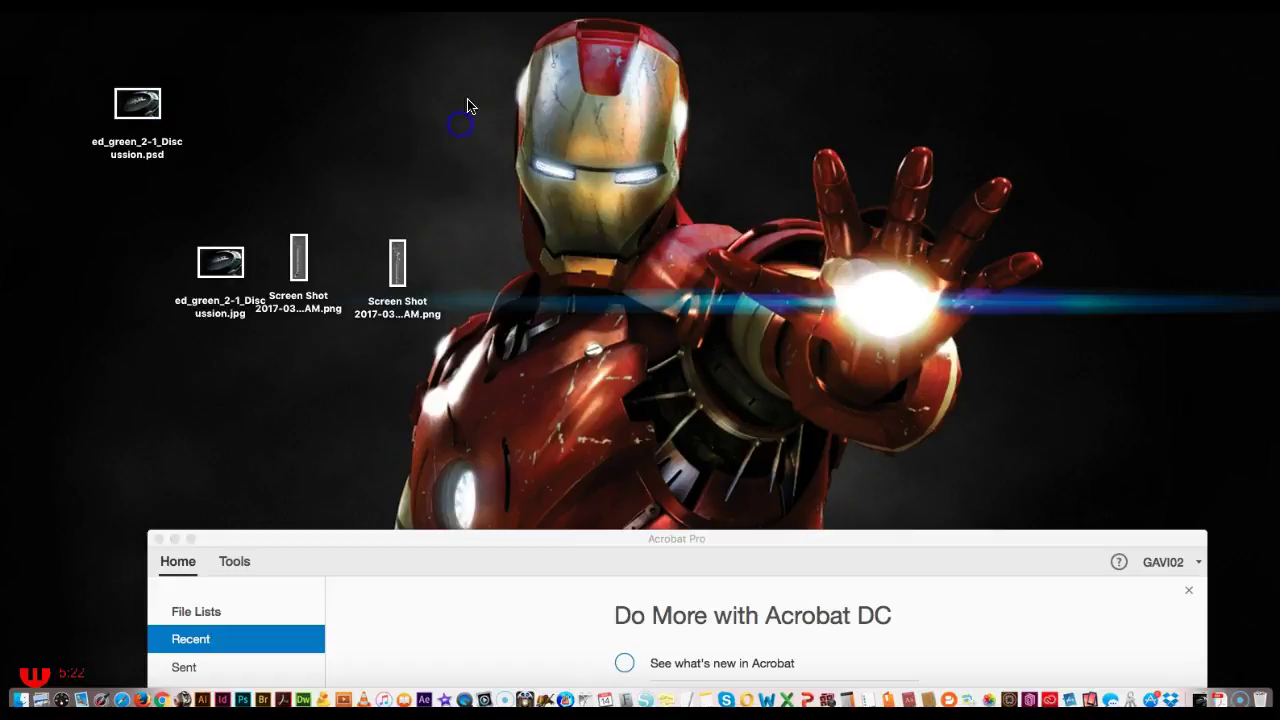
left_click_drag(294, 258, 301, 259)
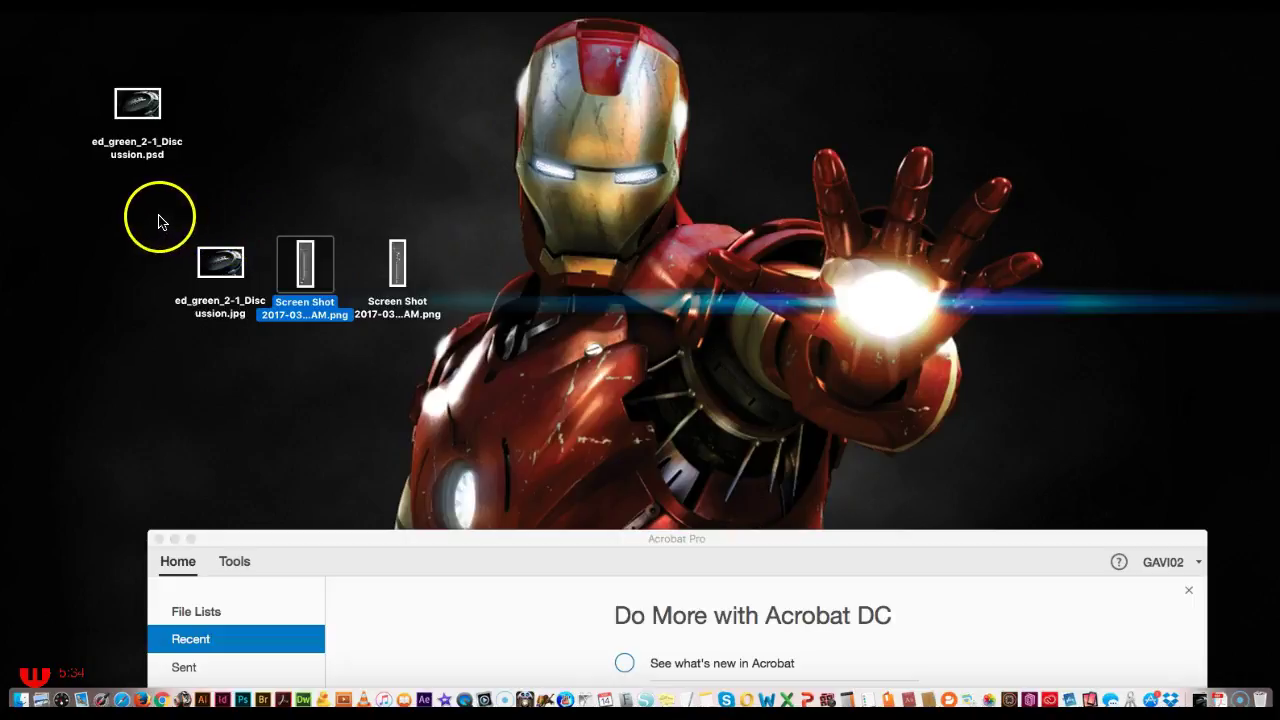
Open the JPEG and both screenshots in Acrobat, combining all the image files into one document.
left_click_drag(142, 213, 502, 372)
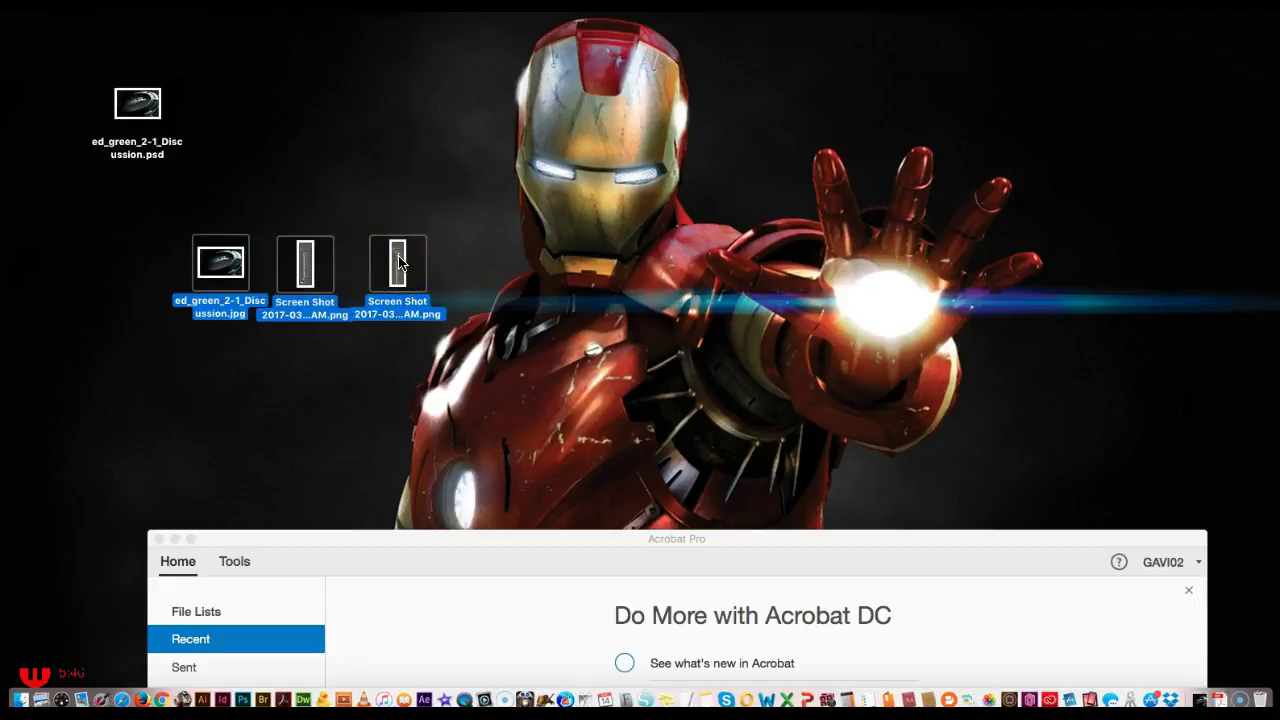
left_click_drag(398, 262, 287, 697)
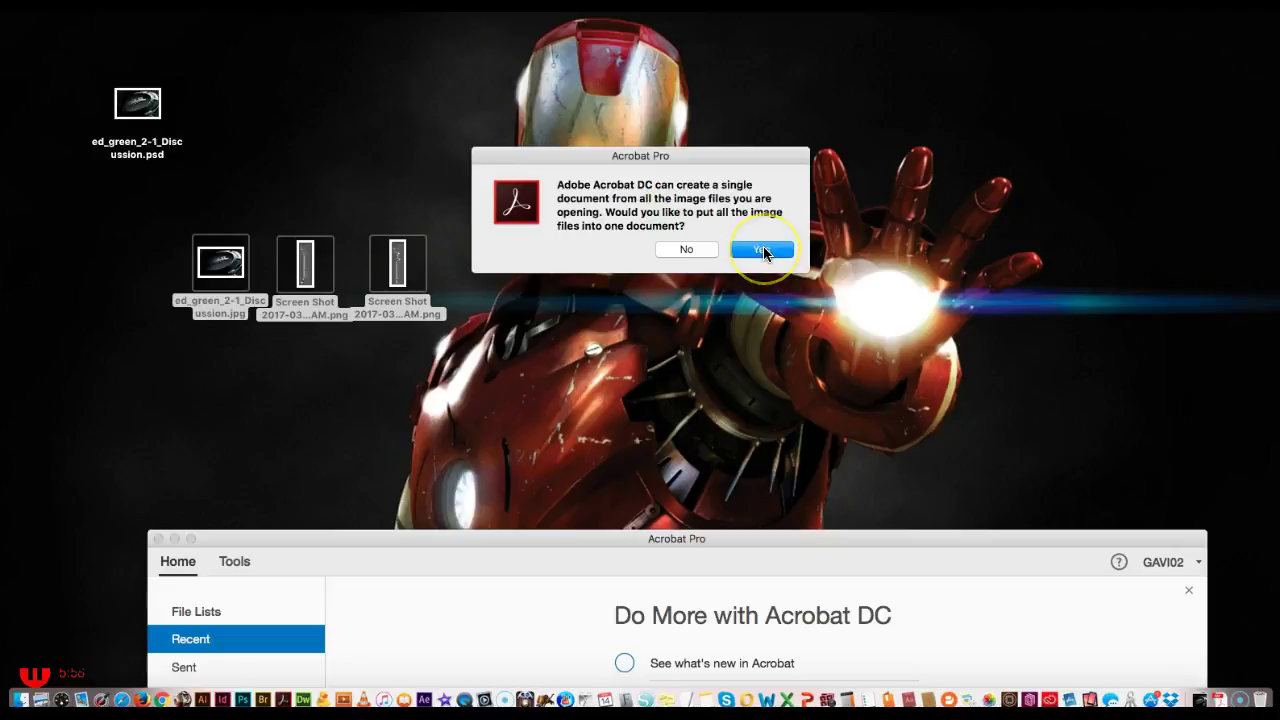
left_click(763, 250)
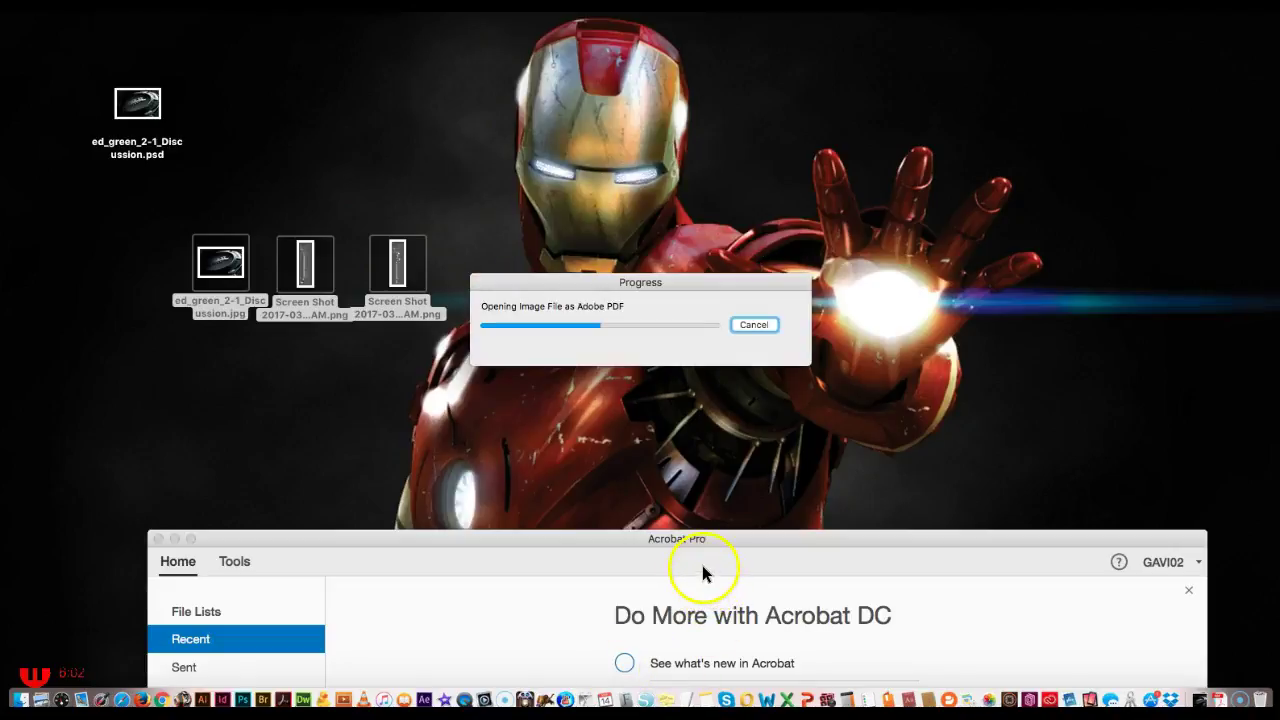
Move the Acrobat window higher, show the page thumbnails and enlarge the window so all three pages fit.
left_click_drag(775, 537, 748, 73)
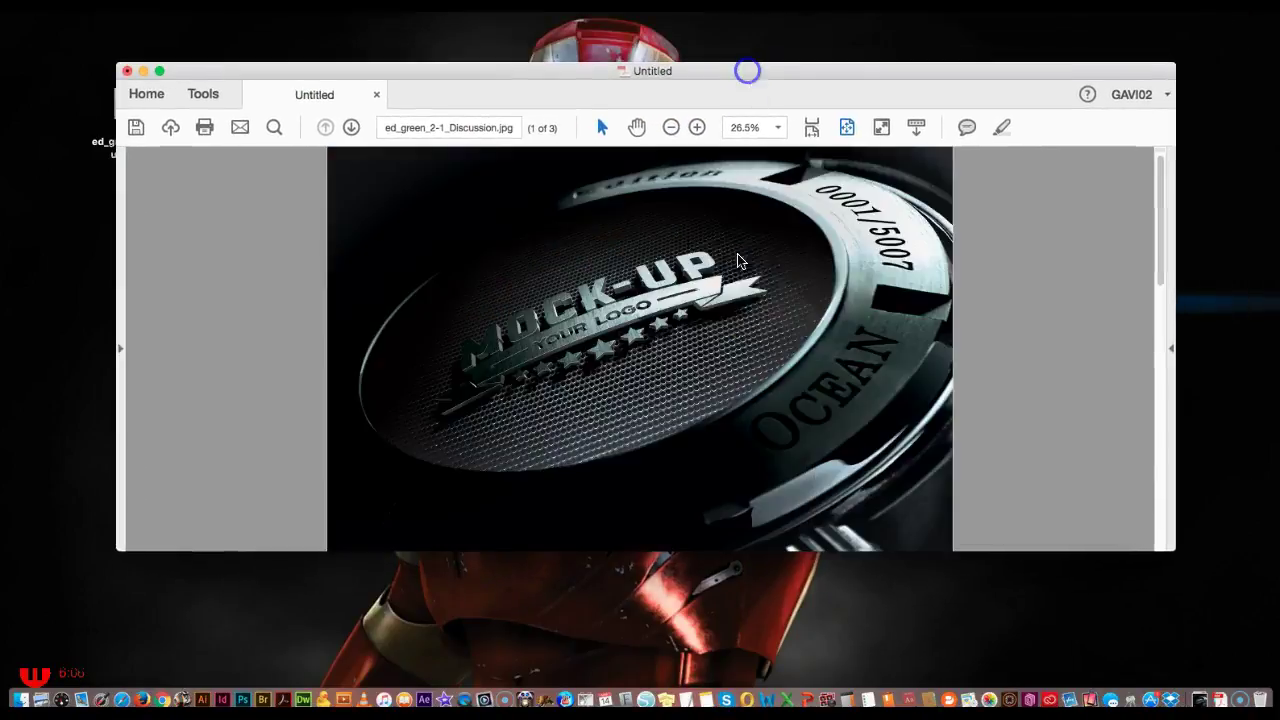
left_click(120, 352)
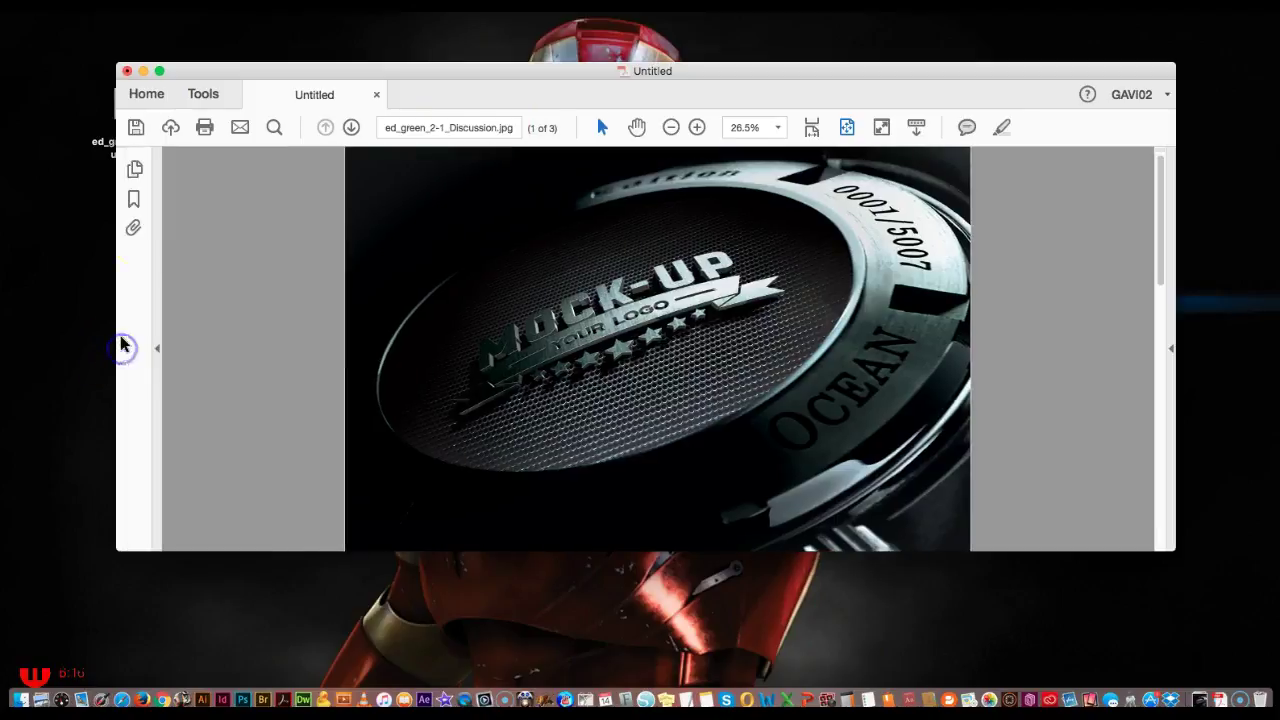
left_click(133, 170)
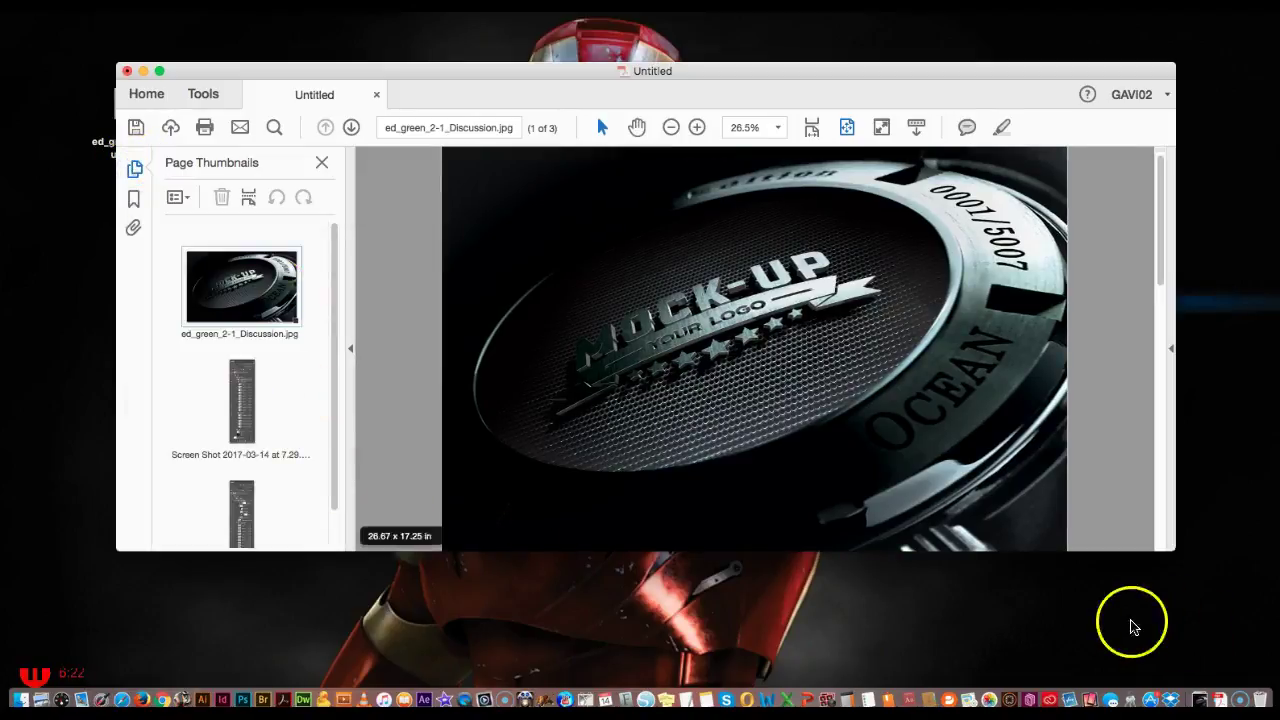
left_click_drag(1171, 543, 1165, 662)
Check both screenshot pages, zooming to 100%, and move the 7.30.49 AM screenshot ahead of the 7.29.48 AM one.
left_click(252, 400)
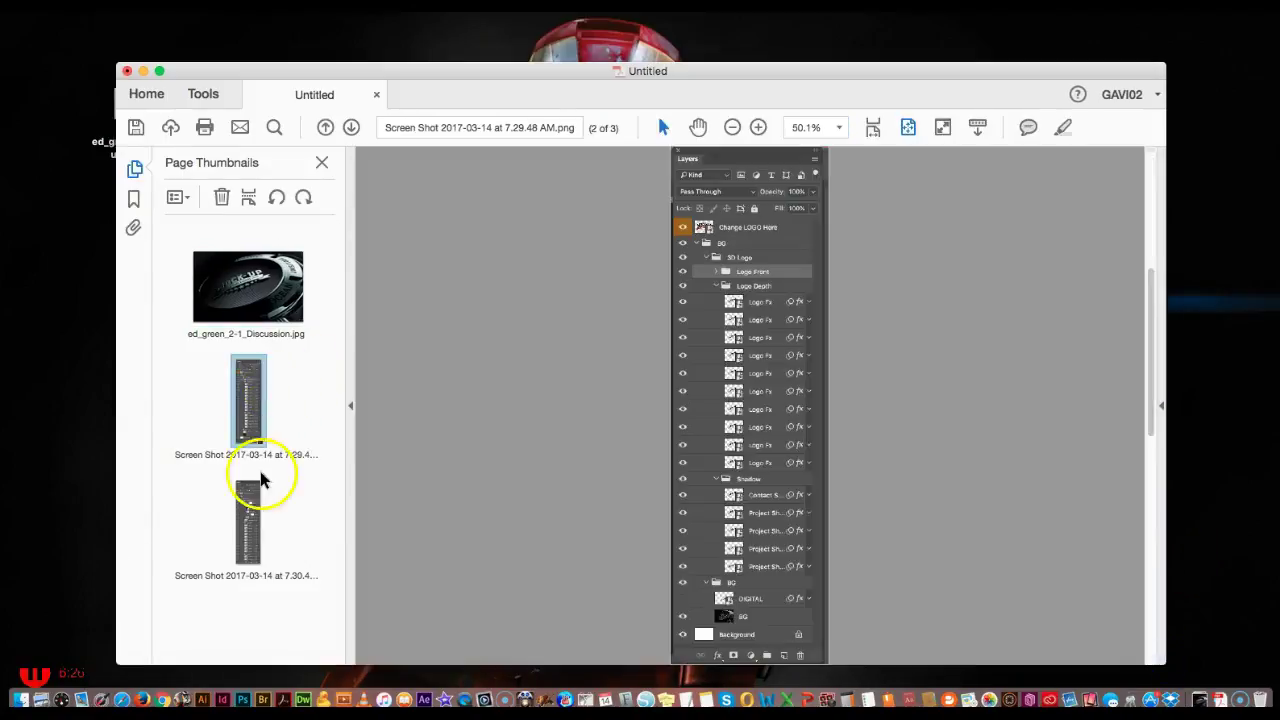
left_click(245, 523)
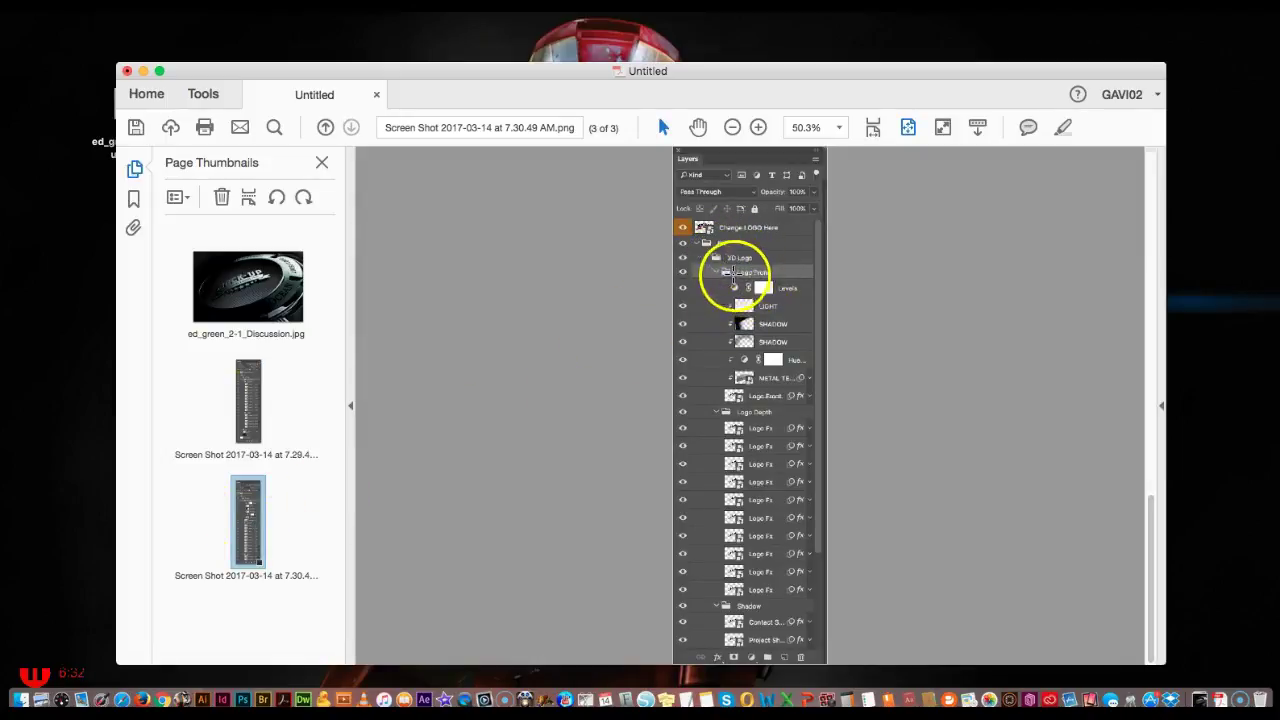
left_click(759, 127)
left_click(759, 127)
left_click(759, 127)
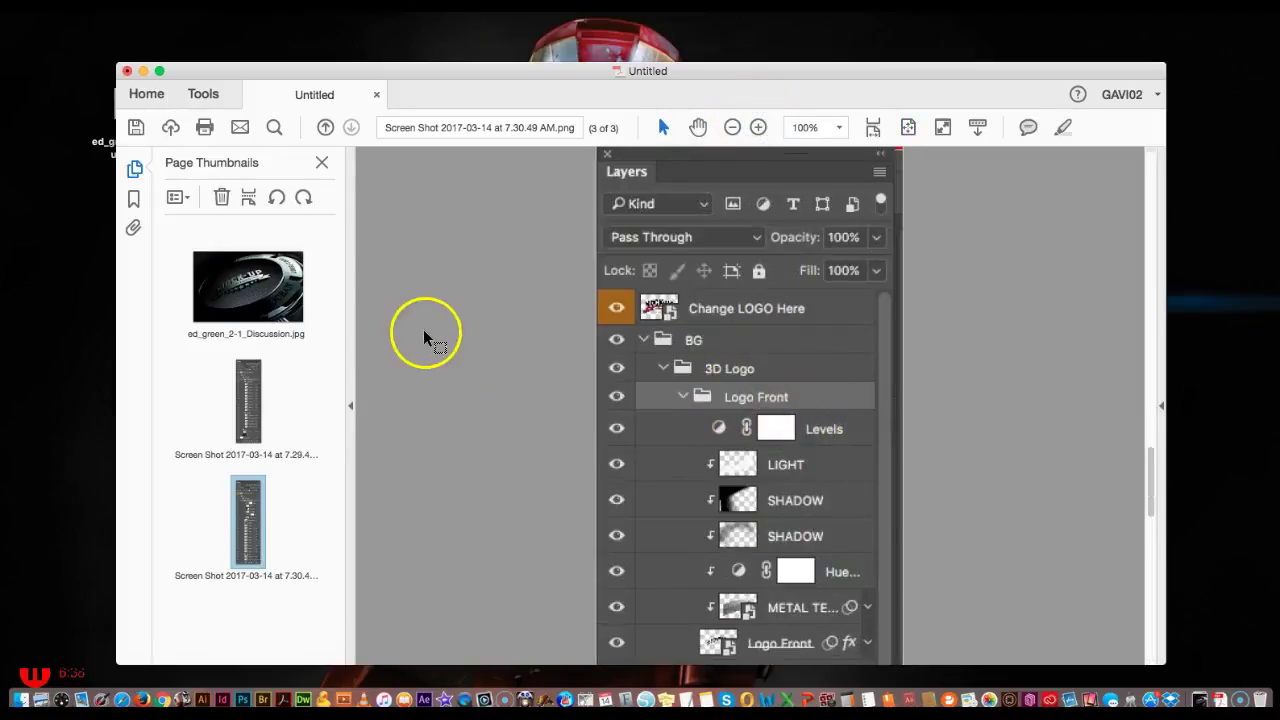
left_click_drag(249, 514, 202, 360)
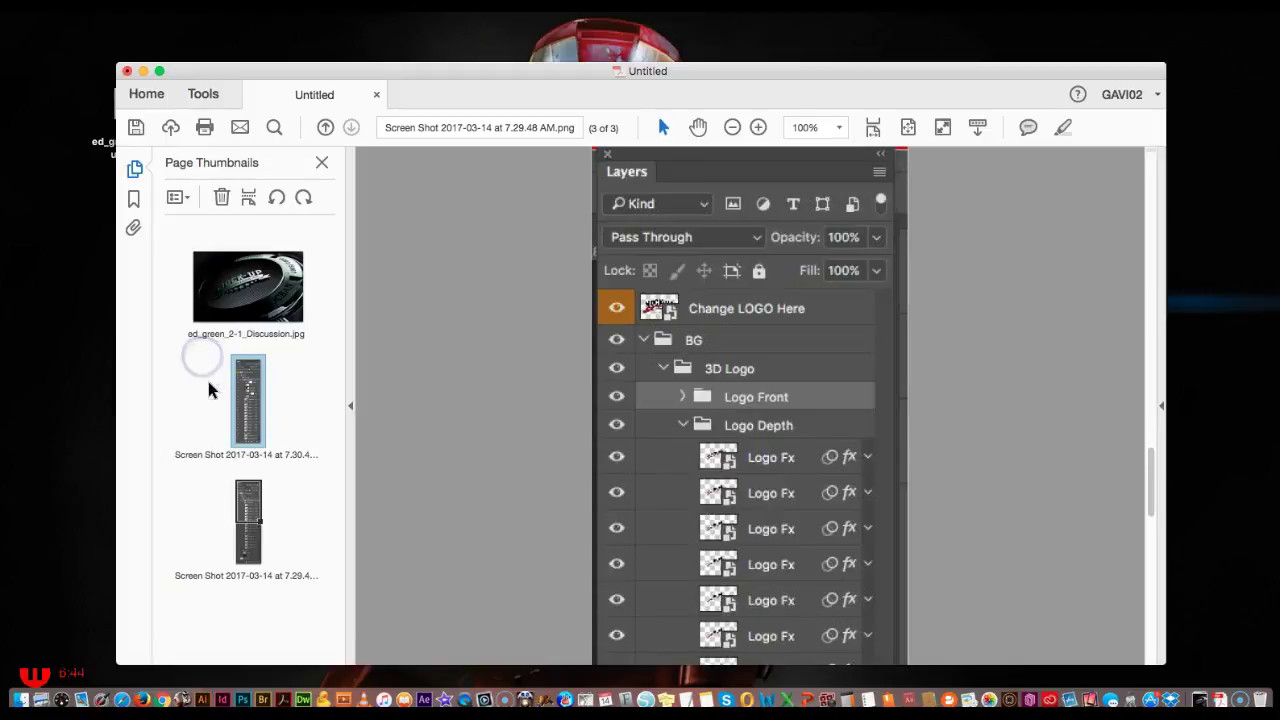
Review the three reordered pages and examine the Logo Depth layers in the 7.29.48 AM screenshot.
left_click(250, 285)
left_click(252, 437)
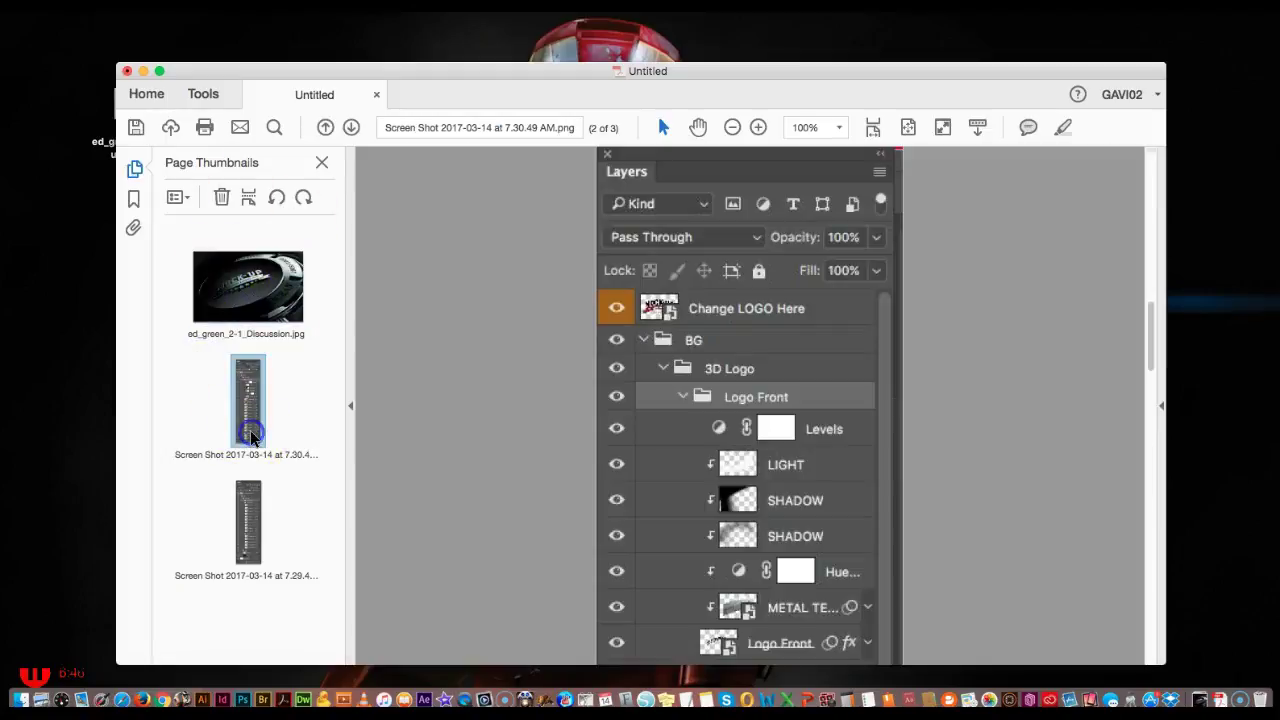
left_click(244, 518)
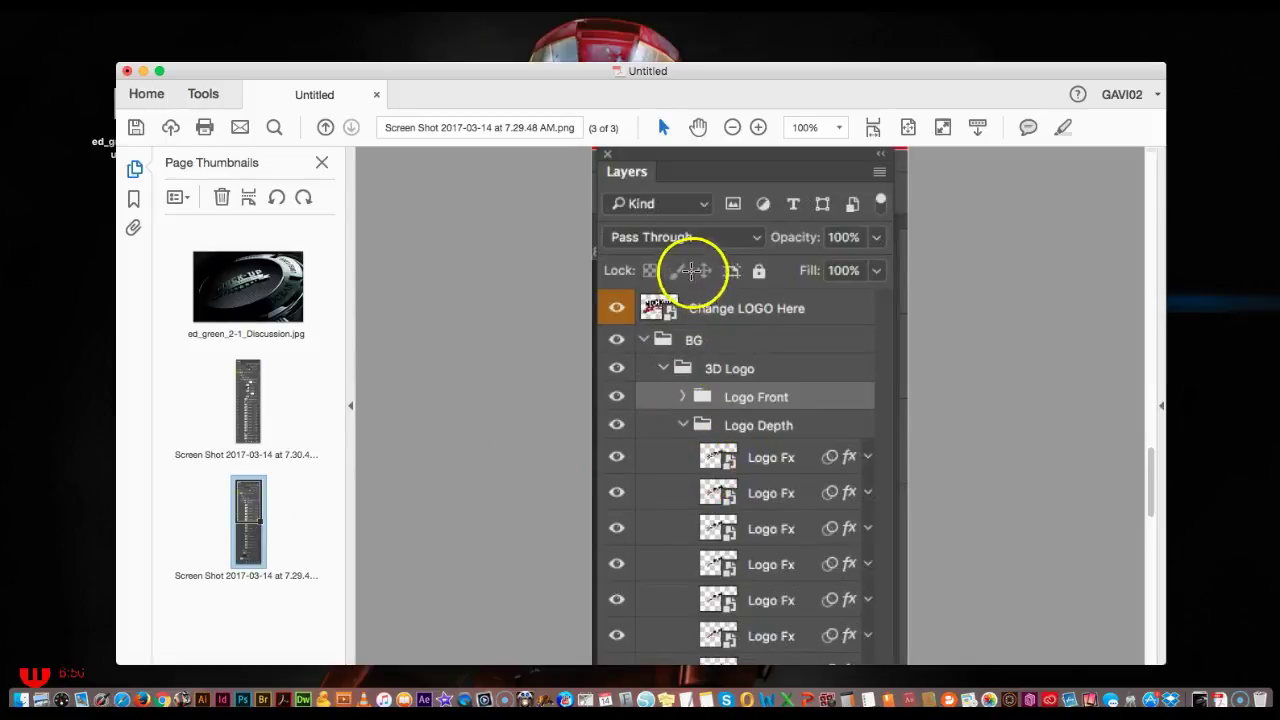
scroll(720, 400, "down", 2)
scroll(720, 405, "down", 10)
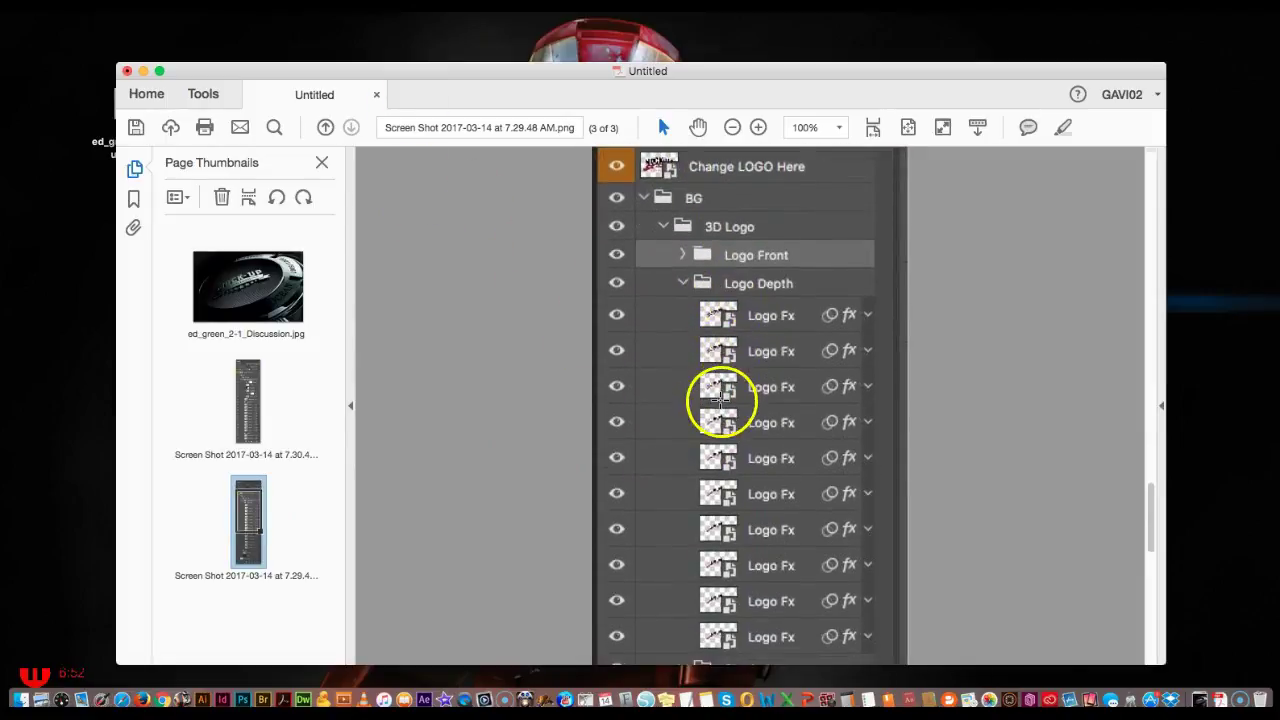
scroll(726, 386, "up", 7)
scroll(656, 258, "up", 3)
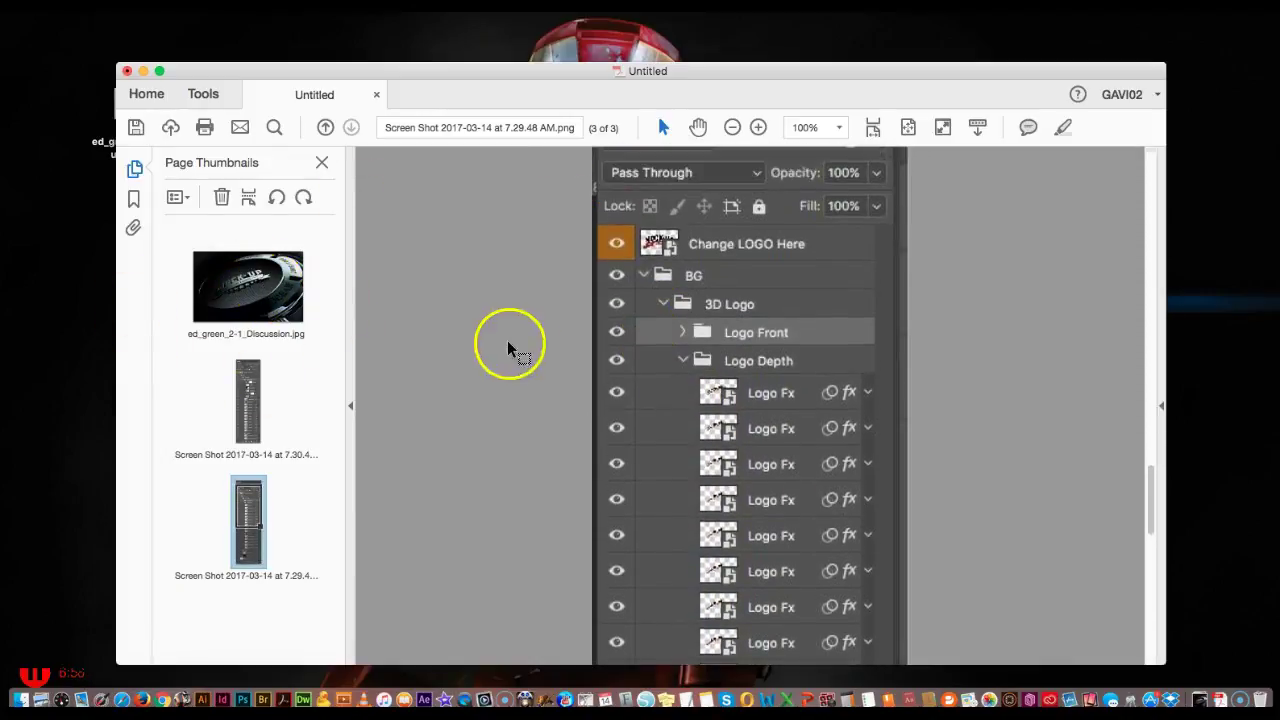
Go to the first page and try to edit its label, ed_green_2-1_Discussion.jpg, in place.
left_click(263, 334)
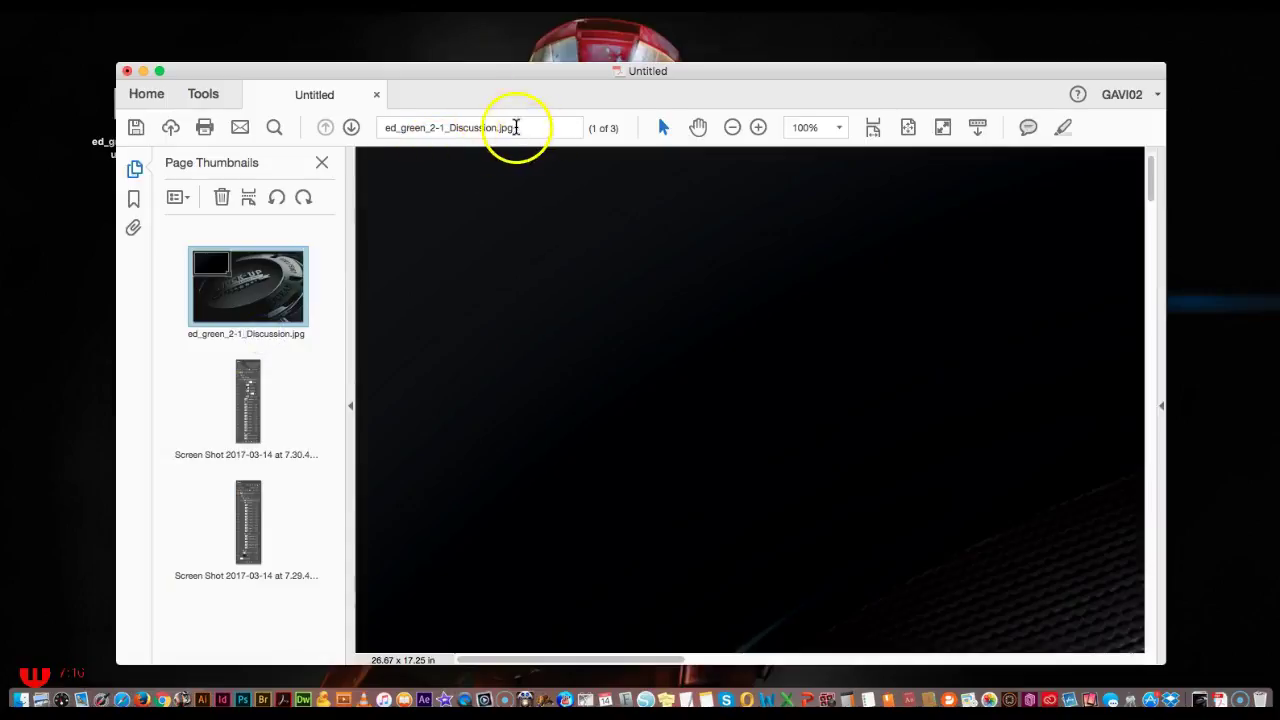
left_click_drag(498, 127, 394, 131)
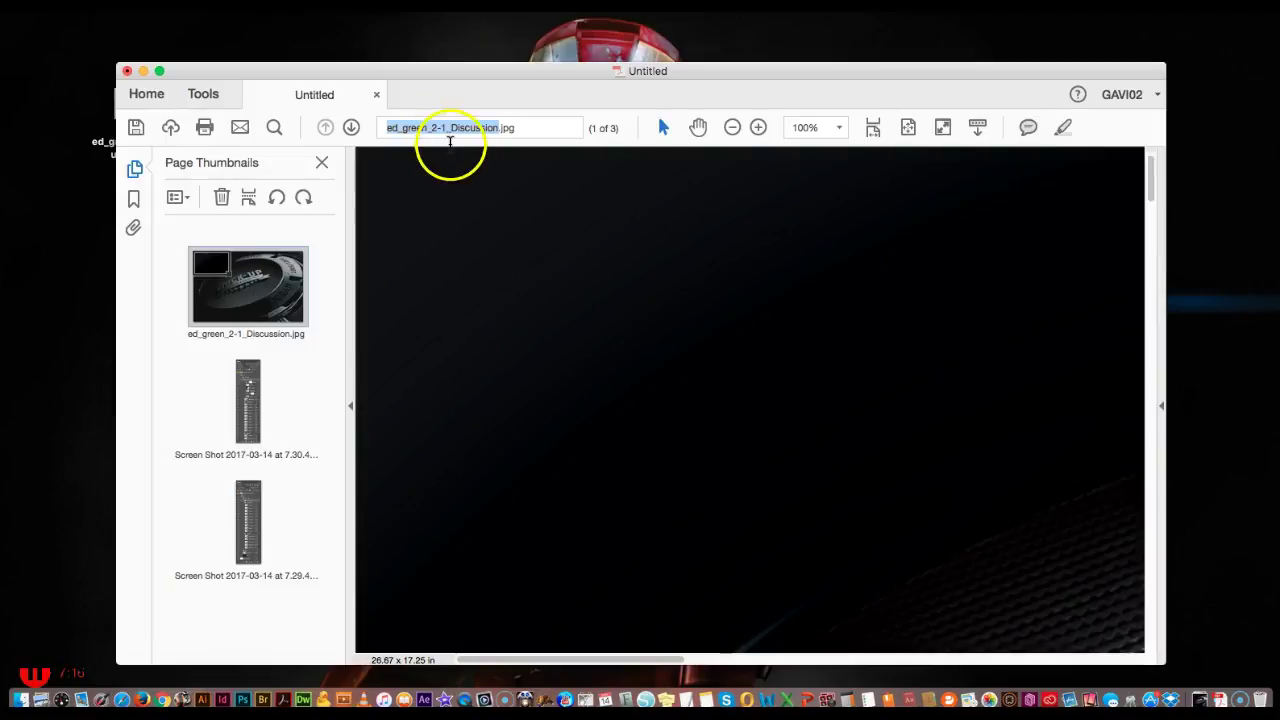
right_click(451, 135)
left_click(601, 77)
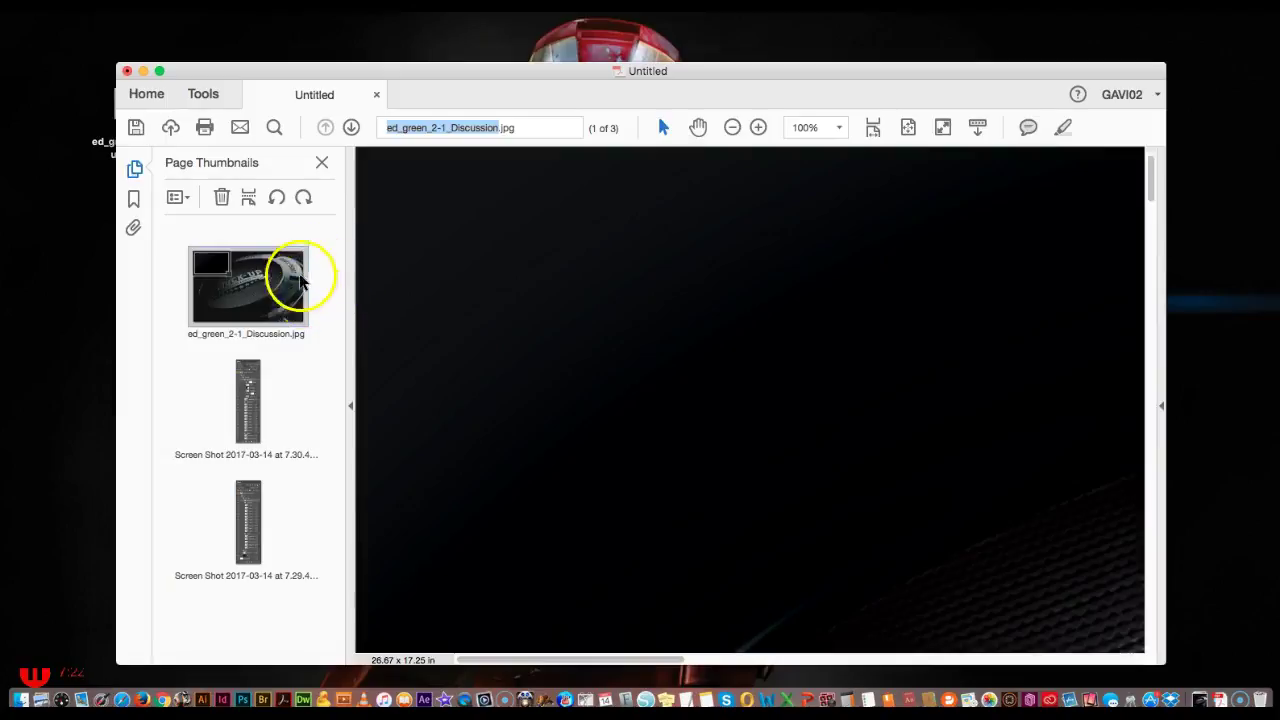
Open the page label settings for the first page, apply them to all pages and choose the 1, 2, 3, ... numbering style.
right_click(325, 286)
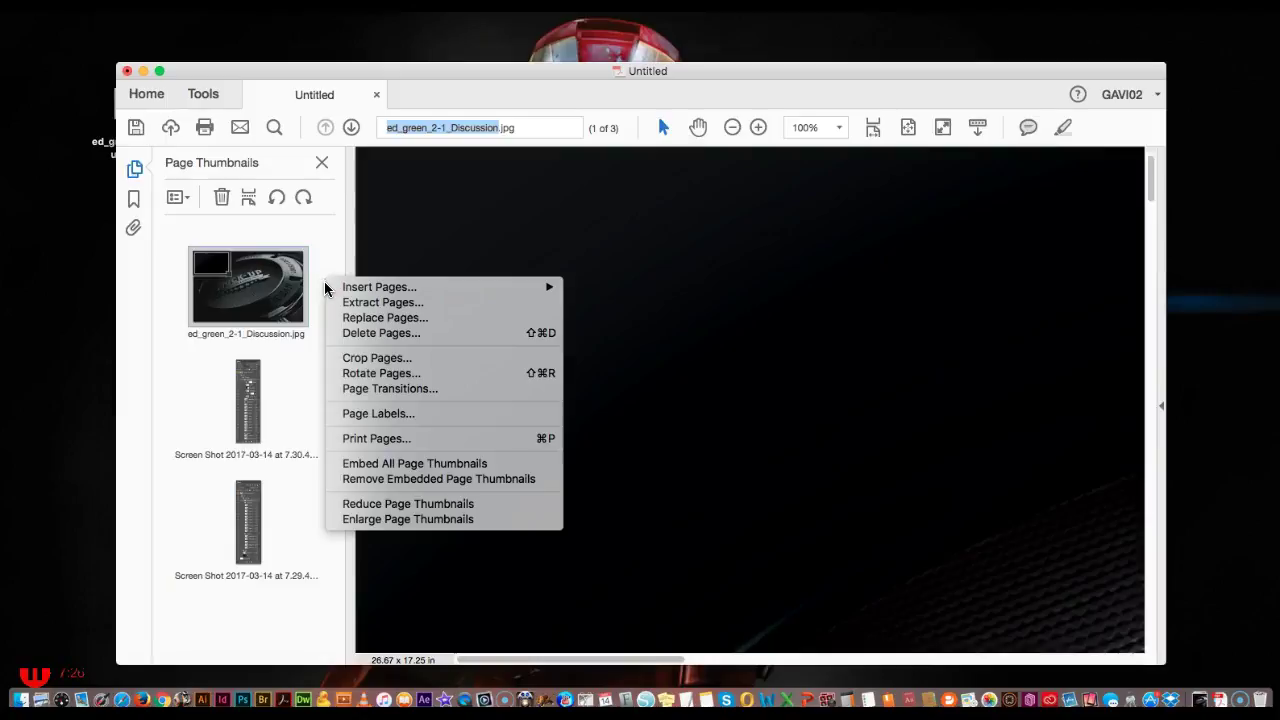
left_click(374, 413)
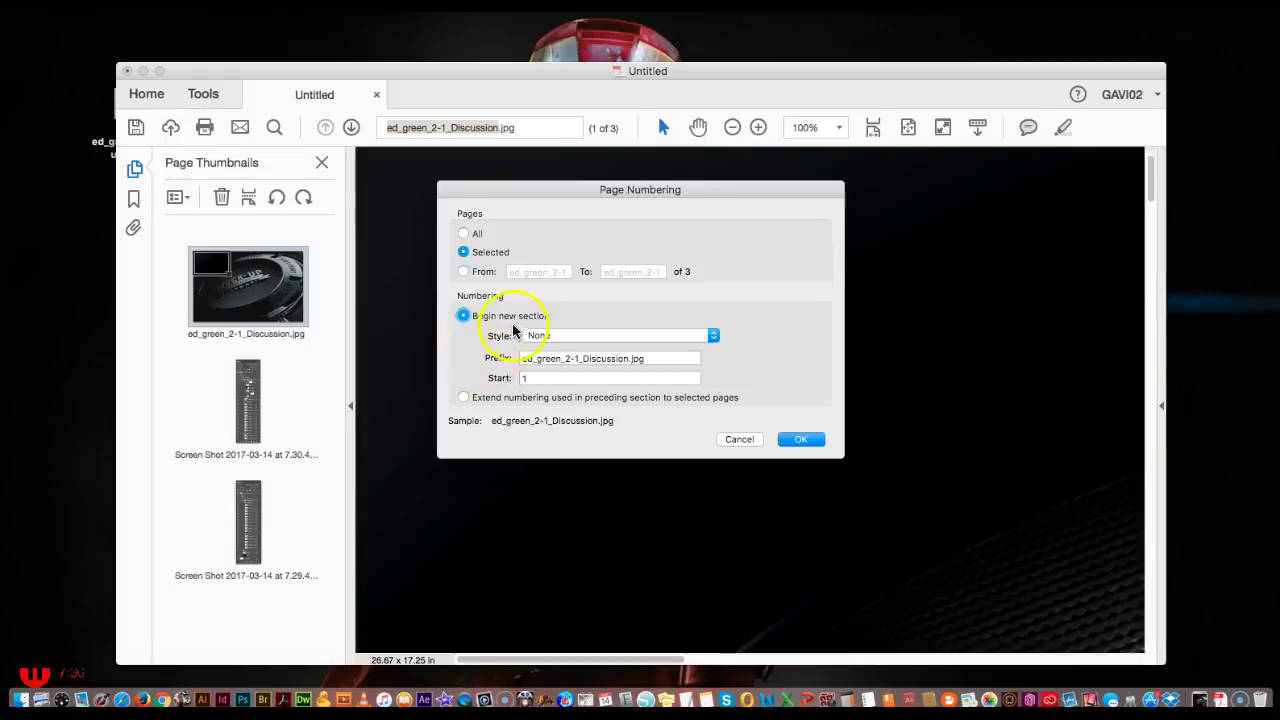
left_click(462, 234)
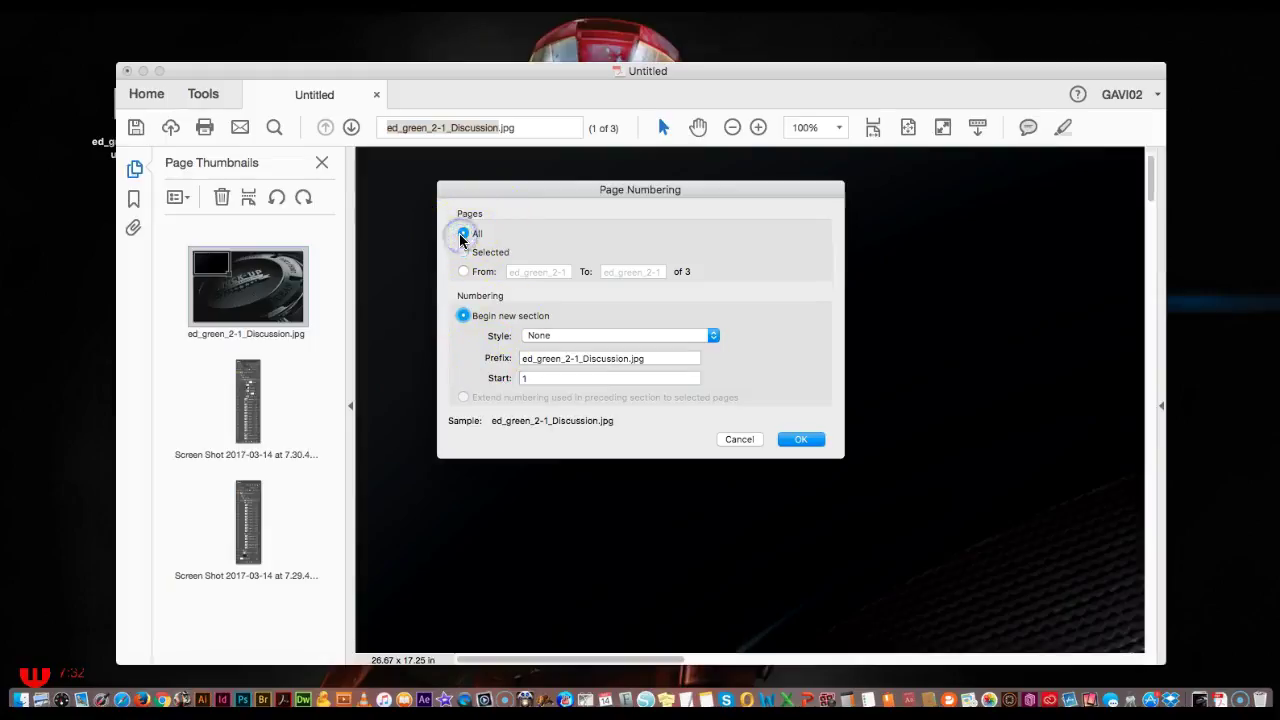
left_click(559, 337)
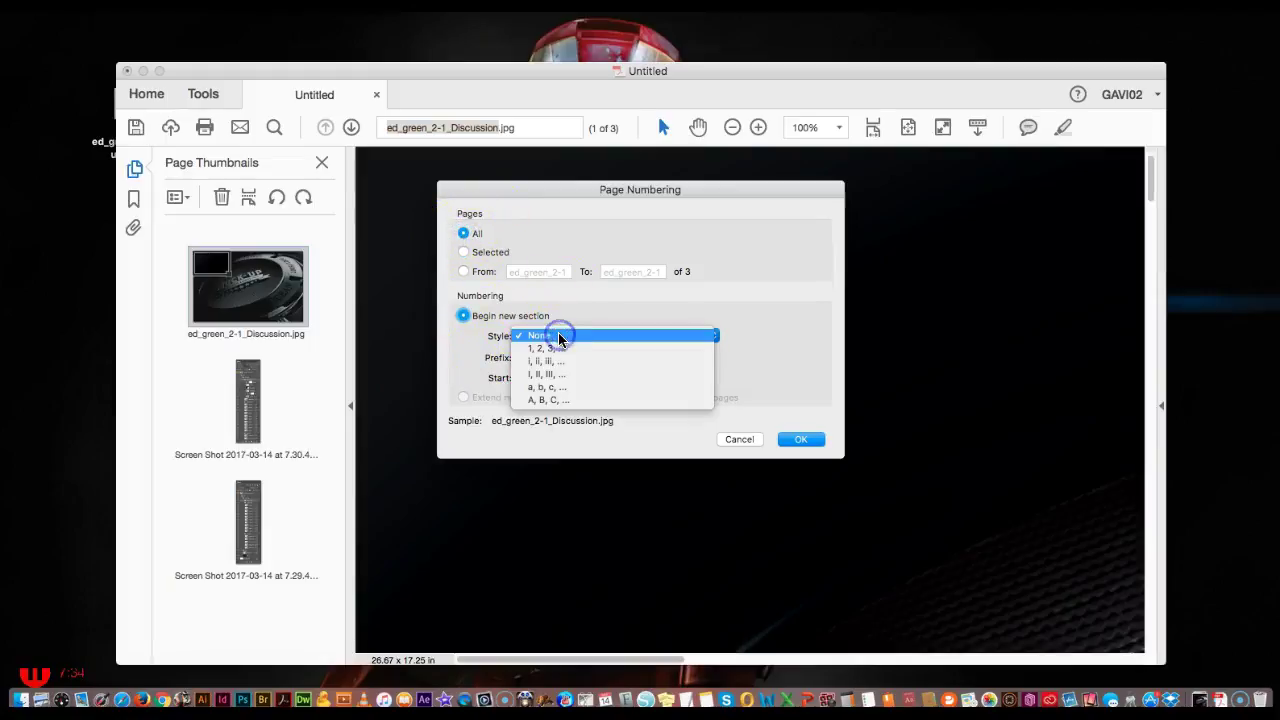
left_click(551, 354)
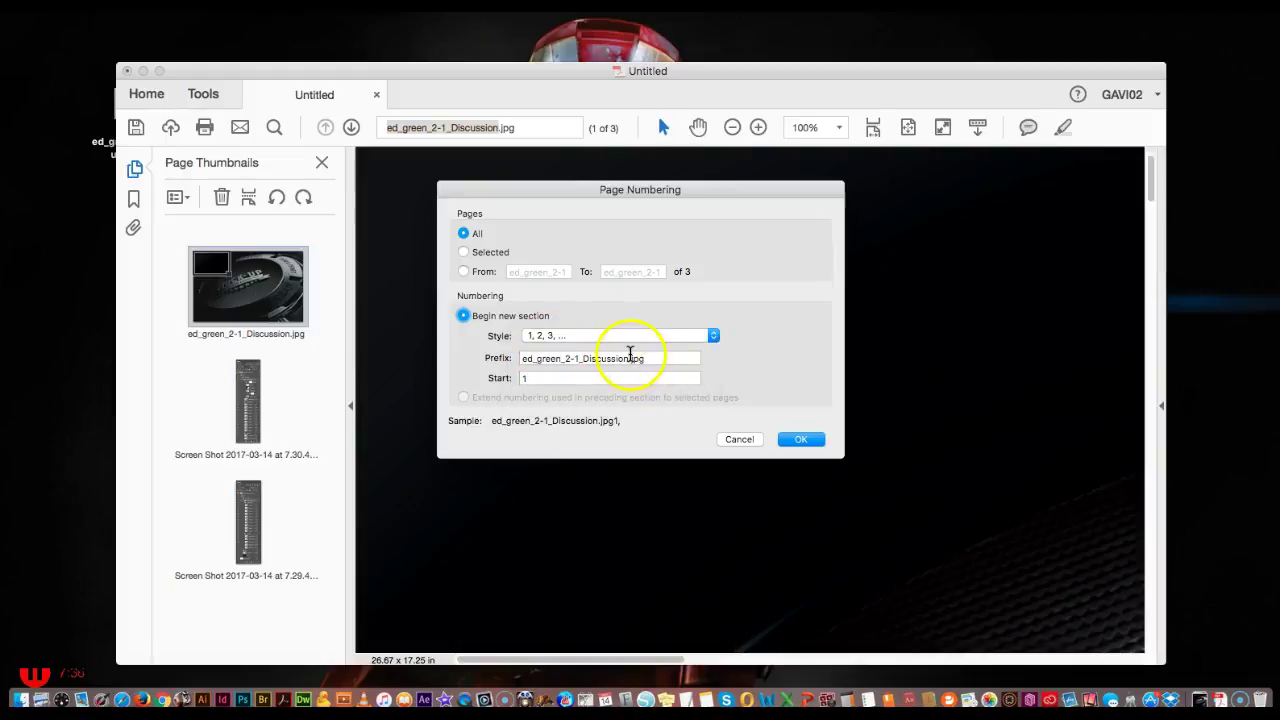
Copy the prefix ed_green_2-1_Discussion.jpg, clear it from the page labels and apply the numbering starting at 1.
left_click_drag(659, 358, 484, 347)
key("super+c")
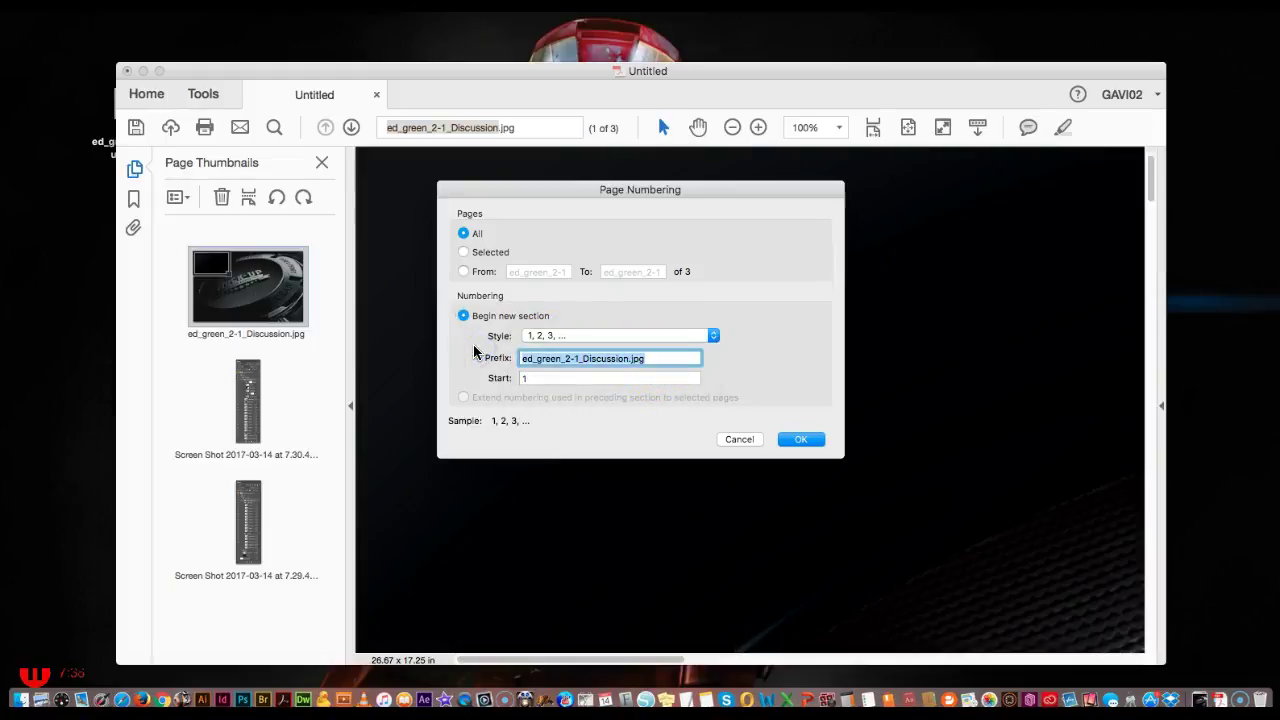
key("BackSpace")
left_click(525, 360)
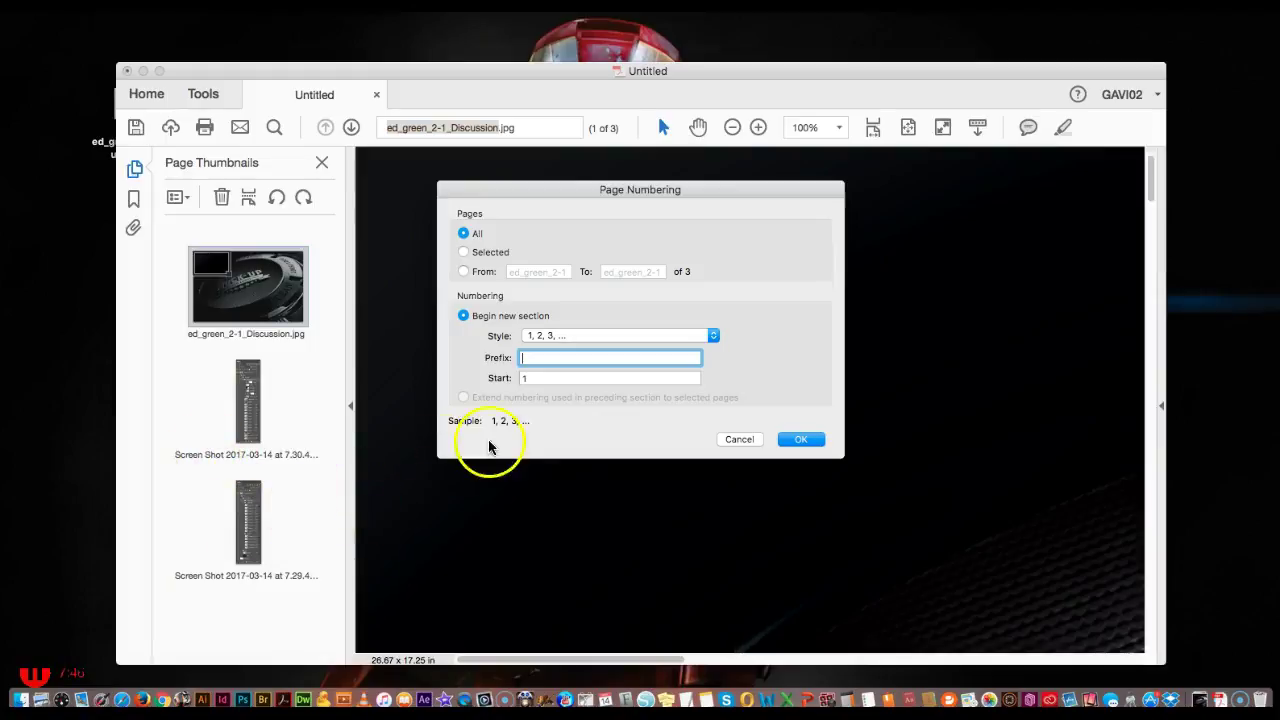
left_click(815, 440)
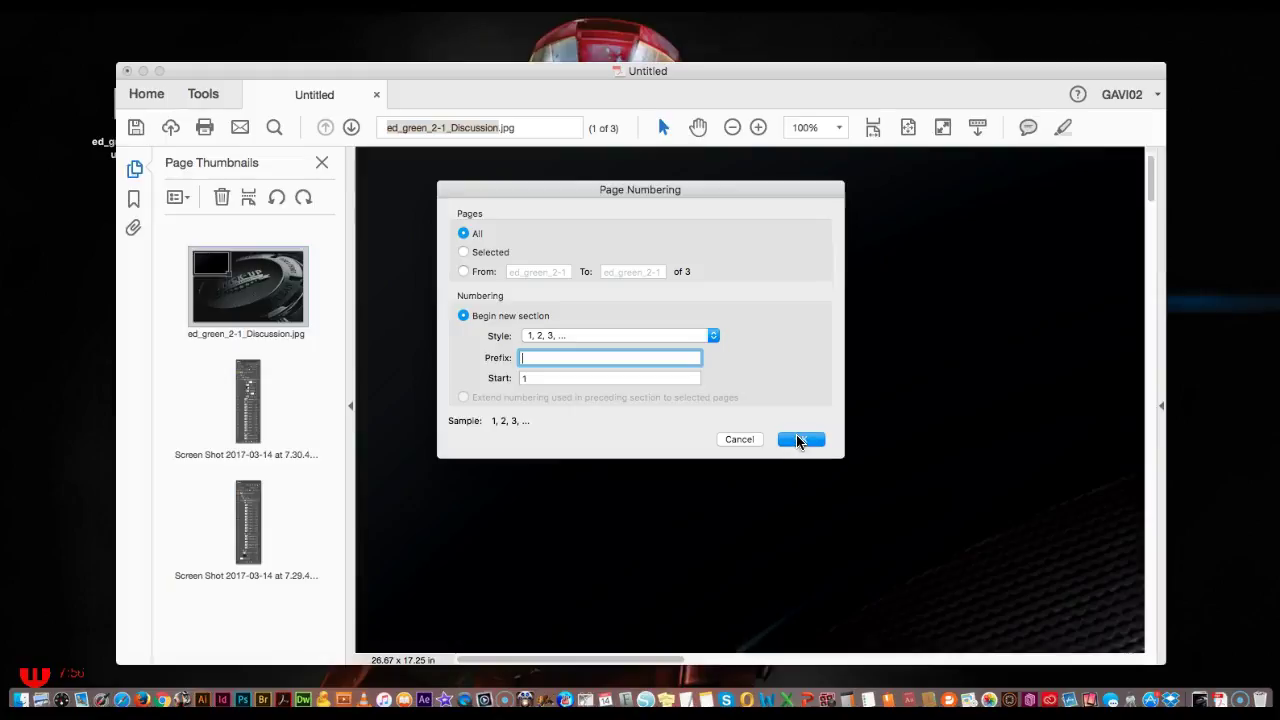
left_click(799, 440)
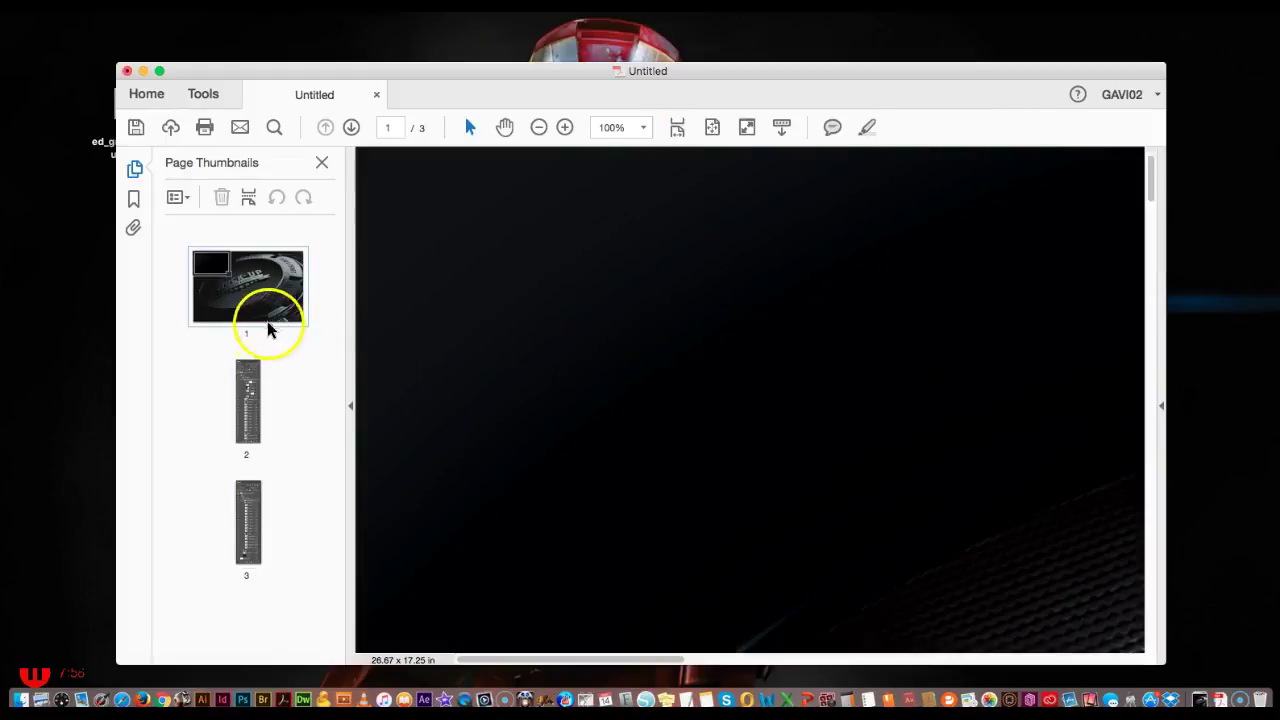
Hide the page thumbnails and set the page zoom to Fit Visible.
left_click(352, 127)
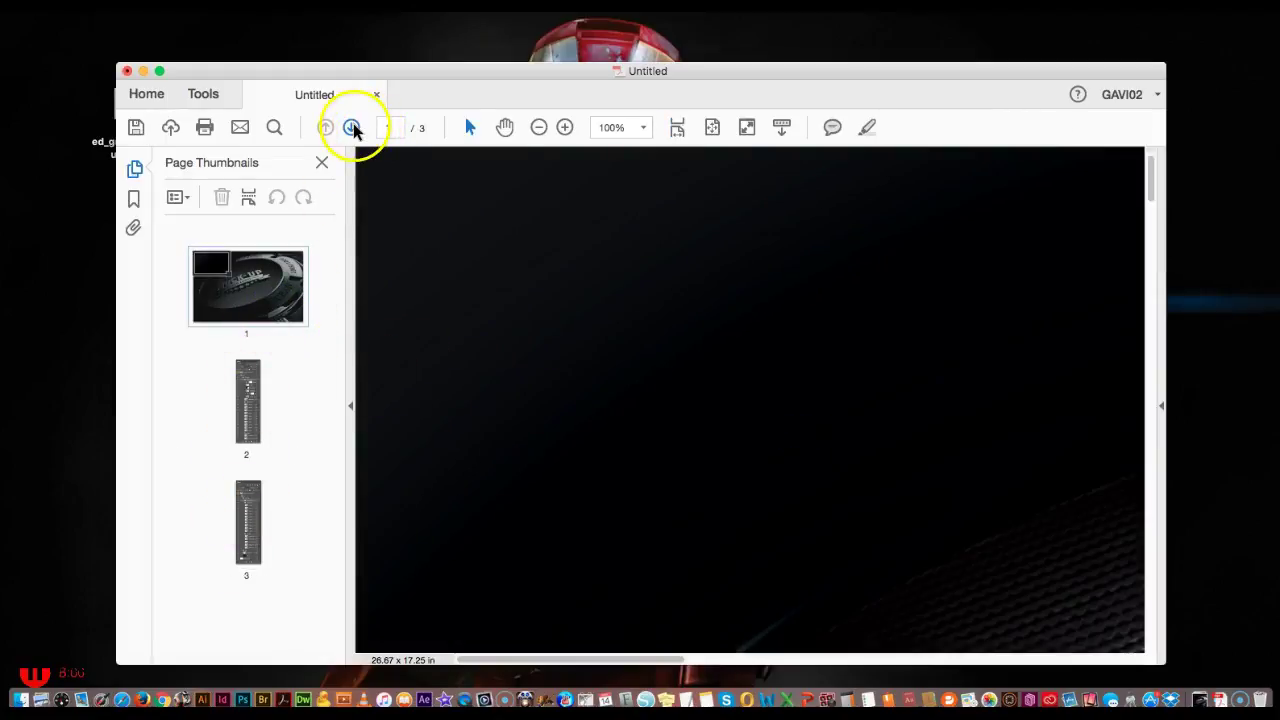
left_click(350, 407)
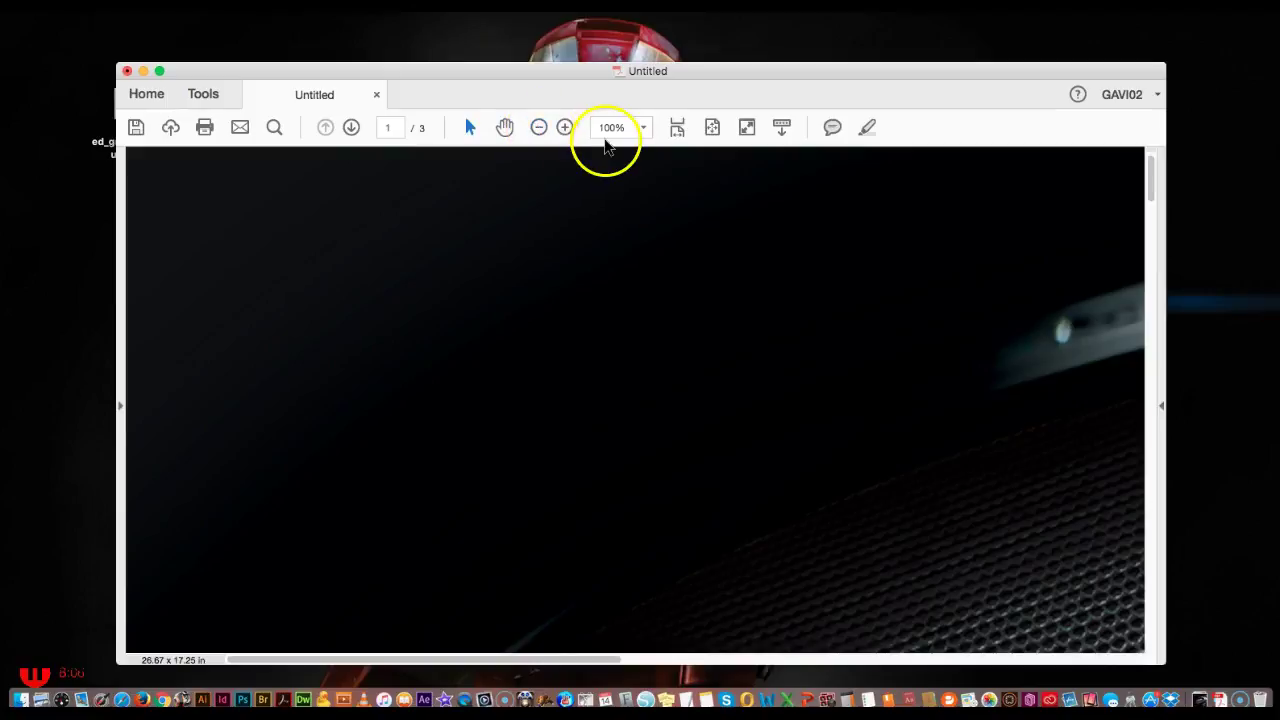
left_click(643, 128)
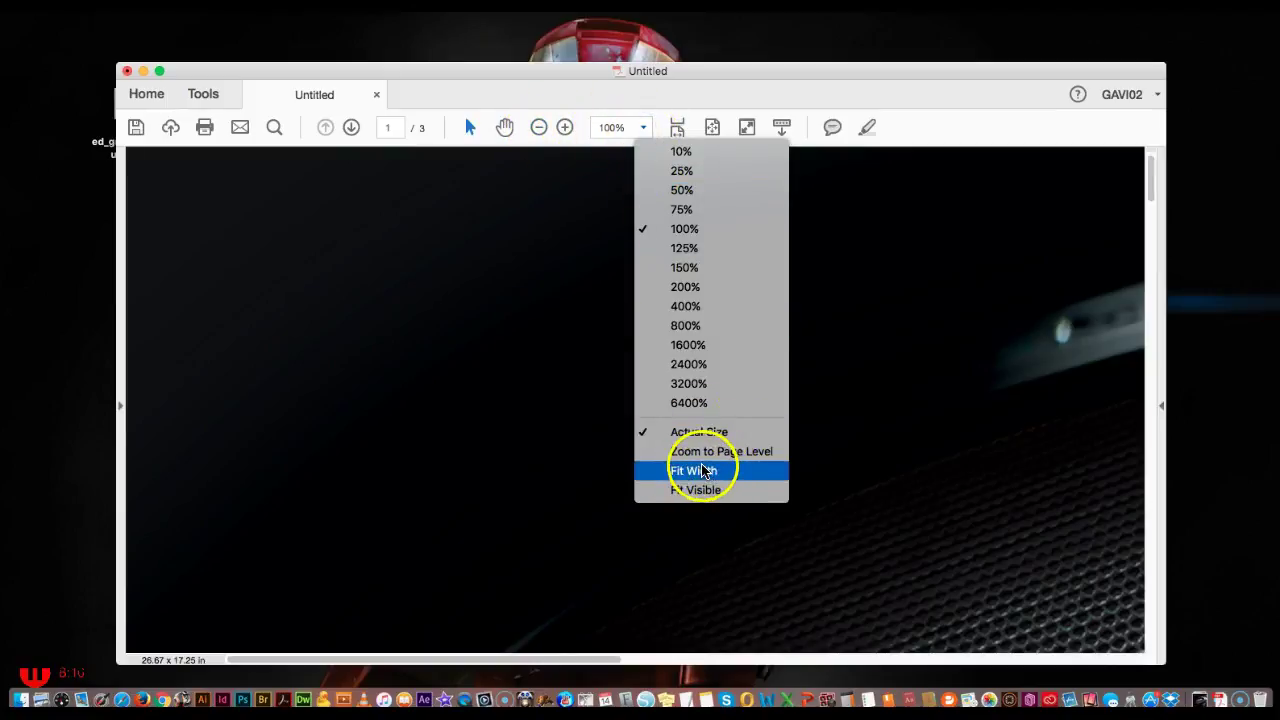
left_click(690, 489)
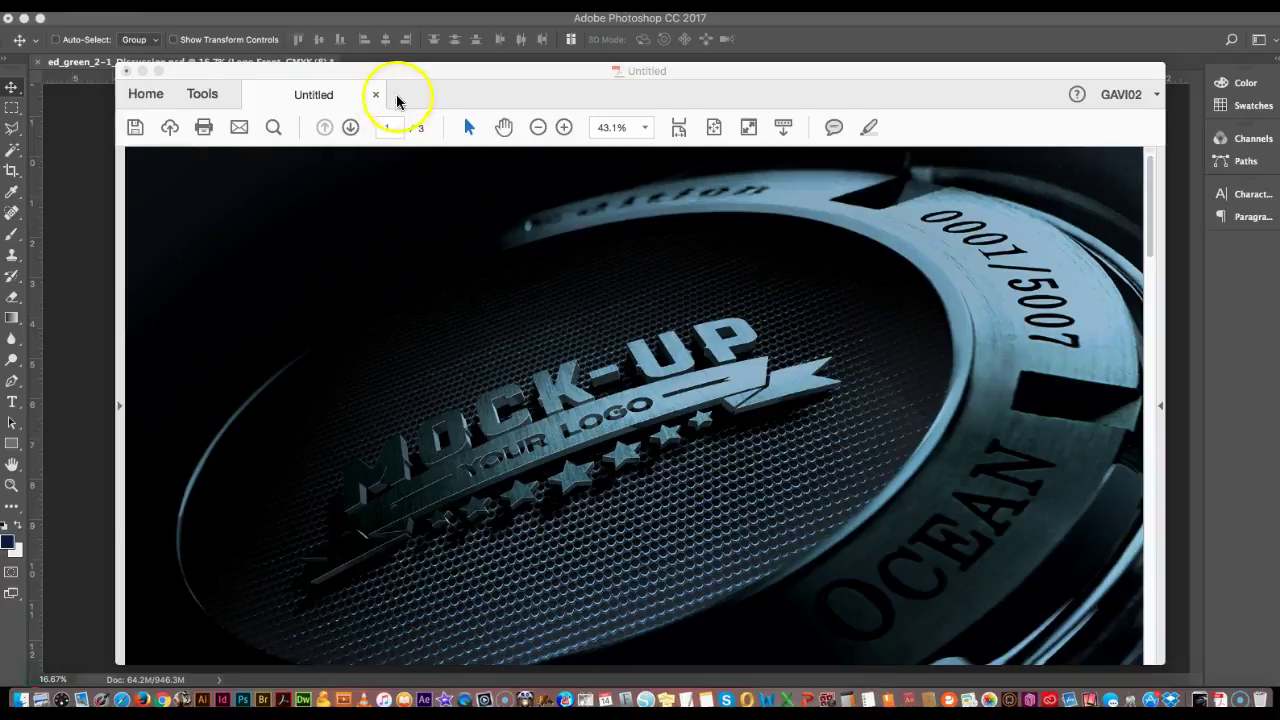
Save the combined PDF to the Desktop as ed_green_2-1_Discussion.pdf, reusing the copied name.
left_click(165, 6)
mouse_move(138, 8)
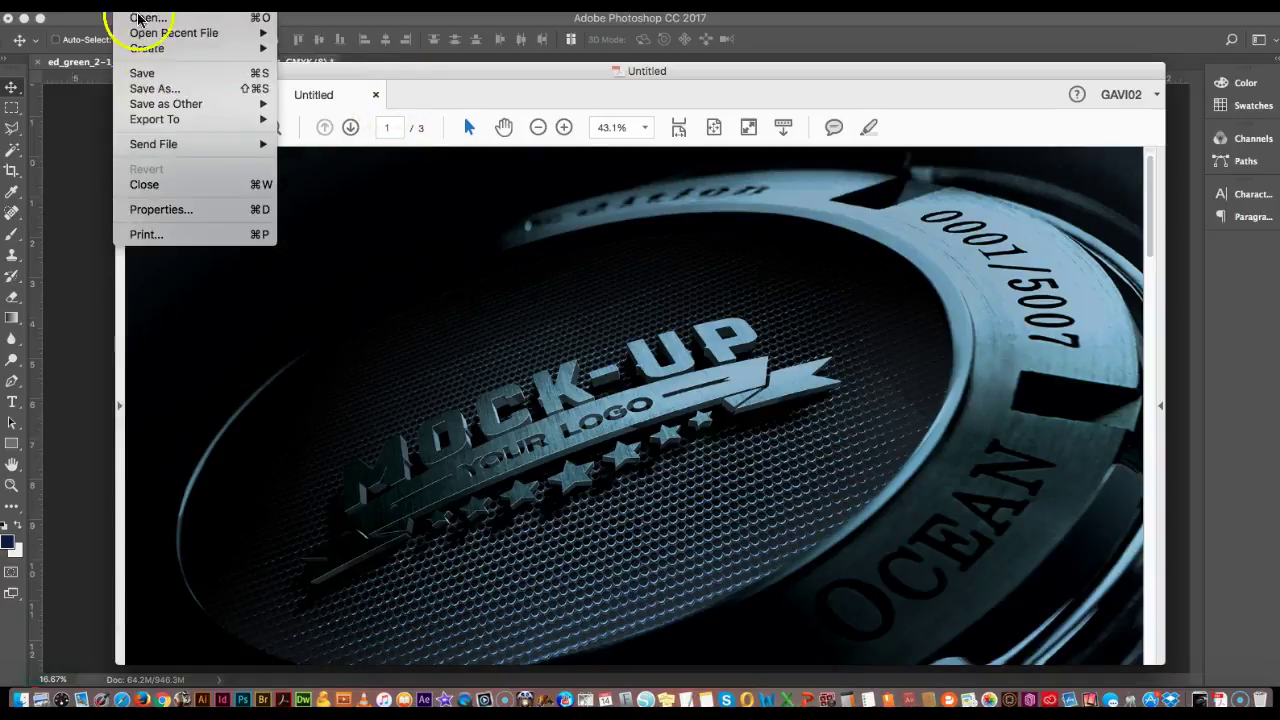
left_click(145, 74)
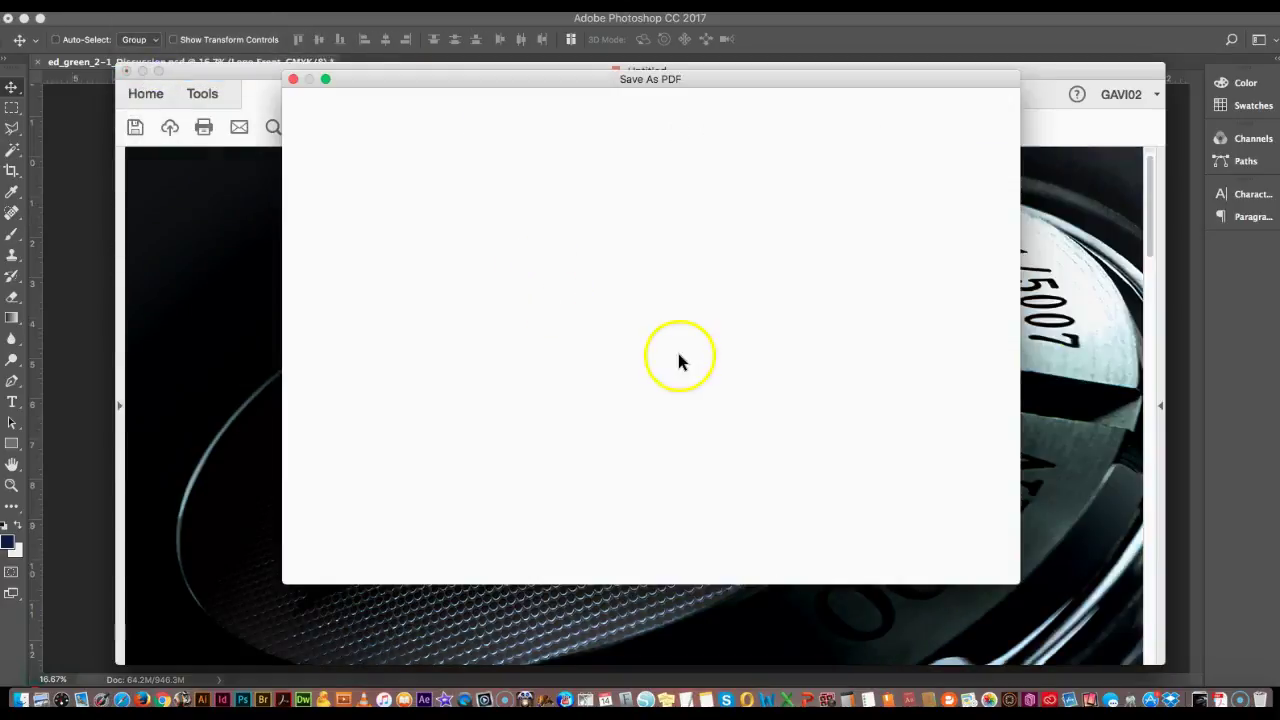
left_click(940, 553)
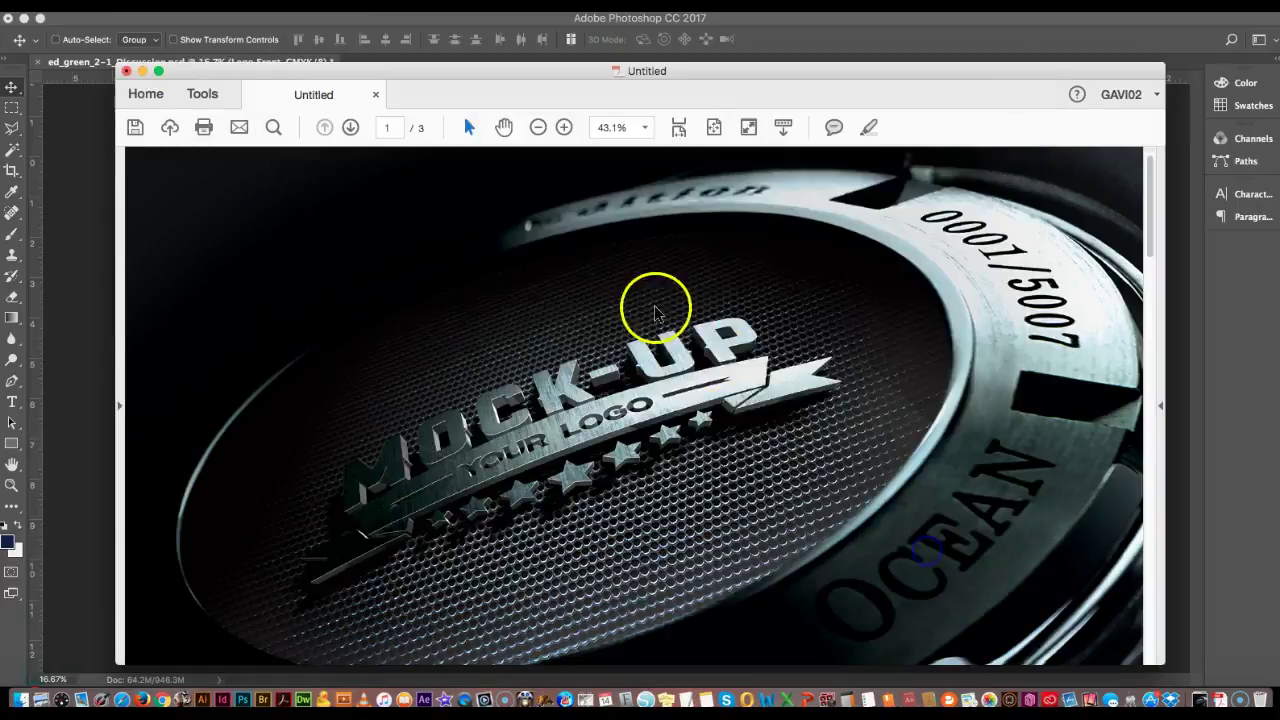
left_click(322, 237)
left_click(582, 81)
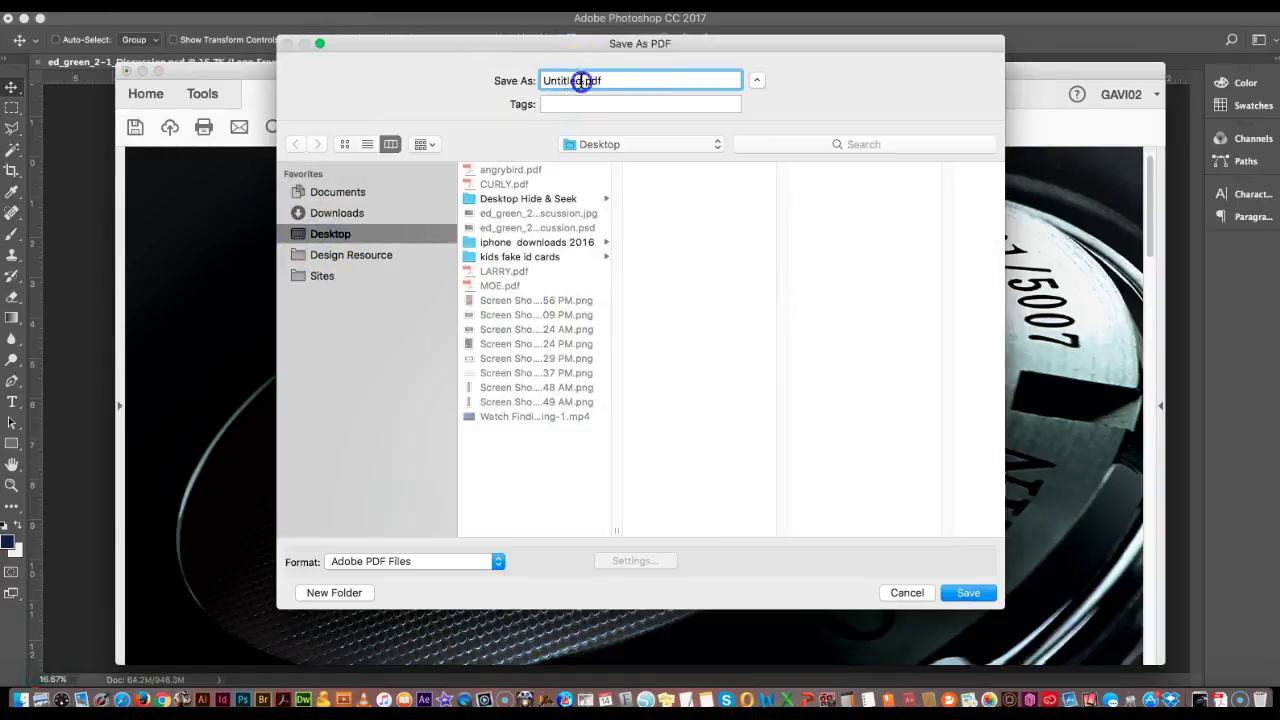
key("super+v")
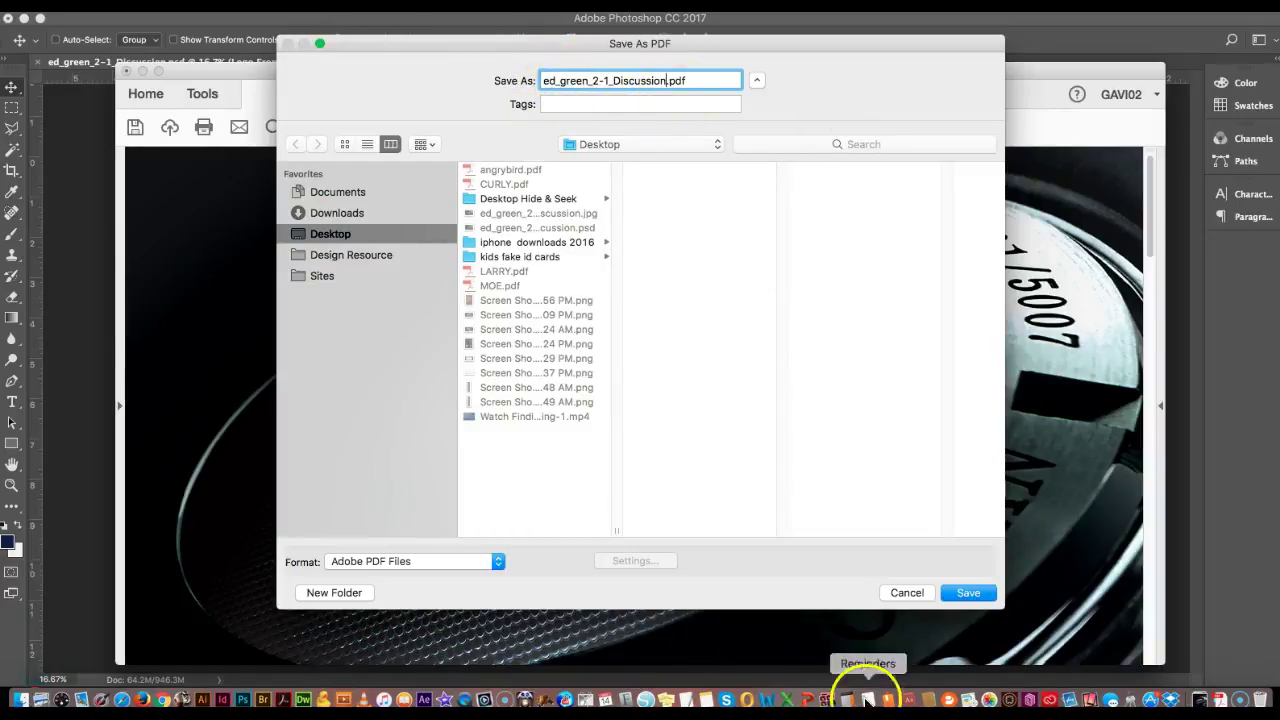
left_click(968, 593)
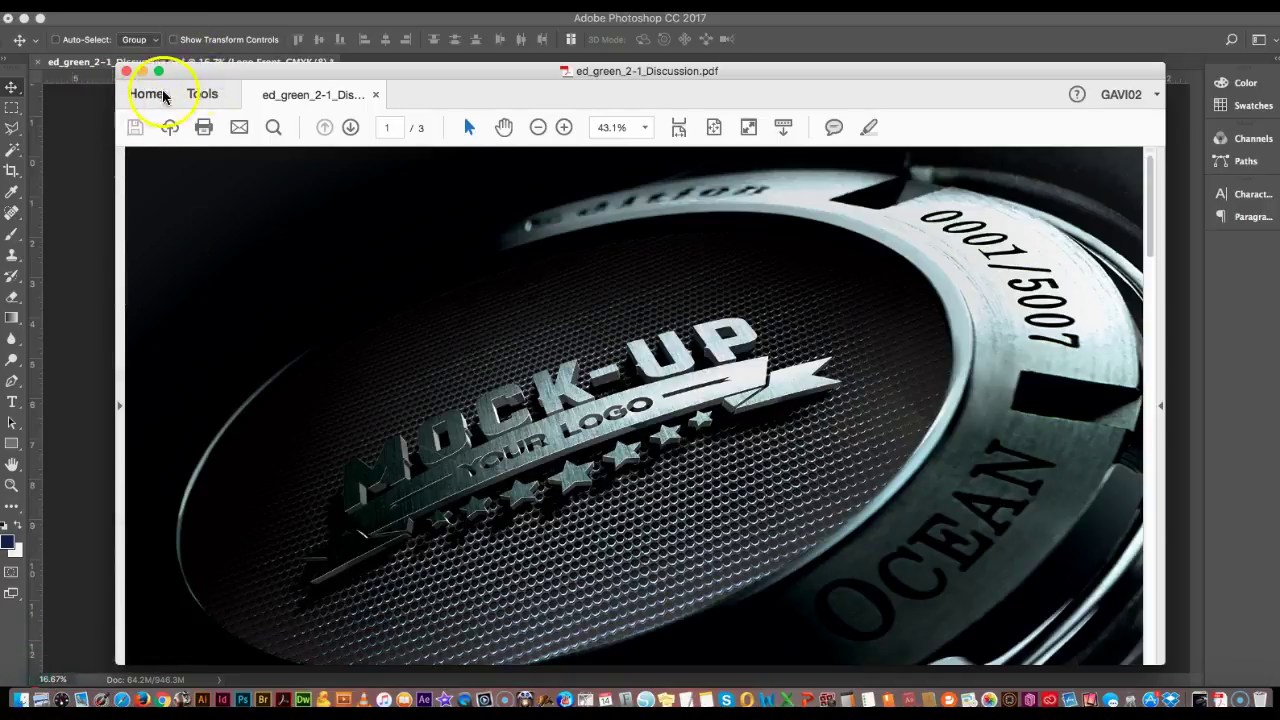
Switch to the desktop and move ed_green_2-1_Discussion.pdf beside the PSD file, above the source images.
left_click(114, 100)
left_click(70, 2)
left_click(125, 98)
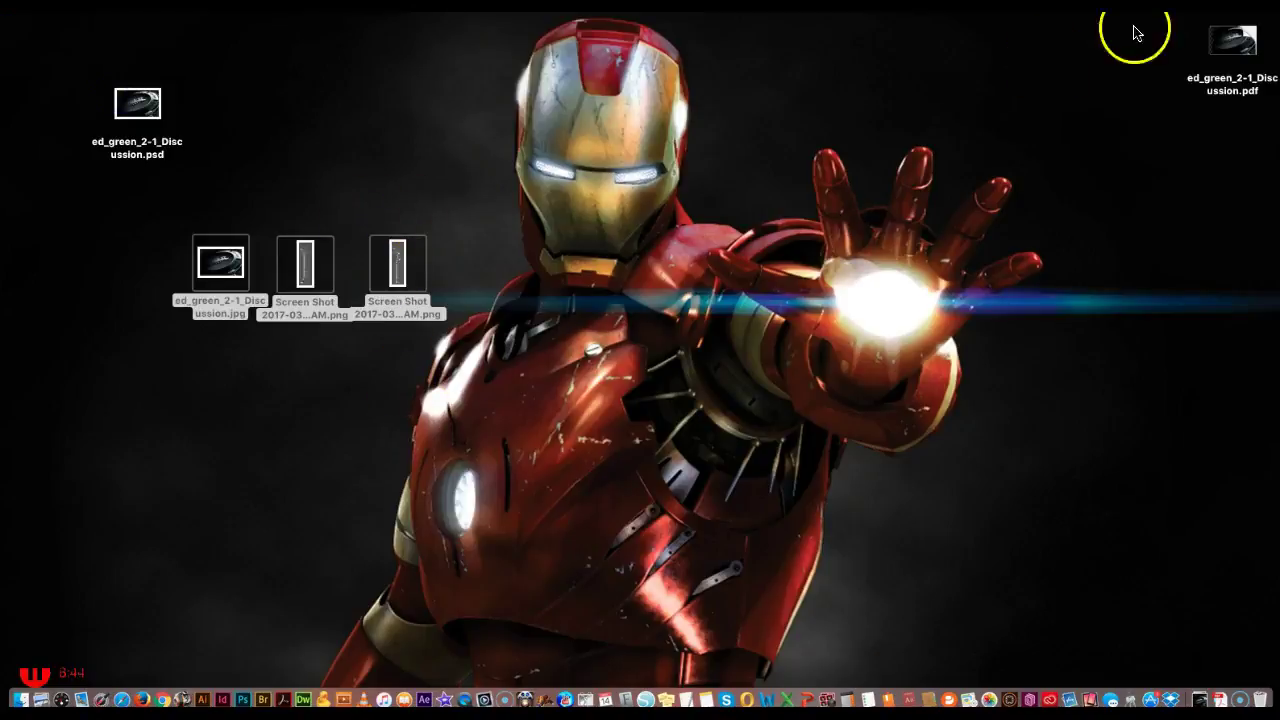
left_click_drag(1232, 42, 355, 107)
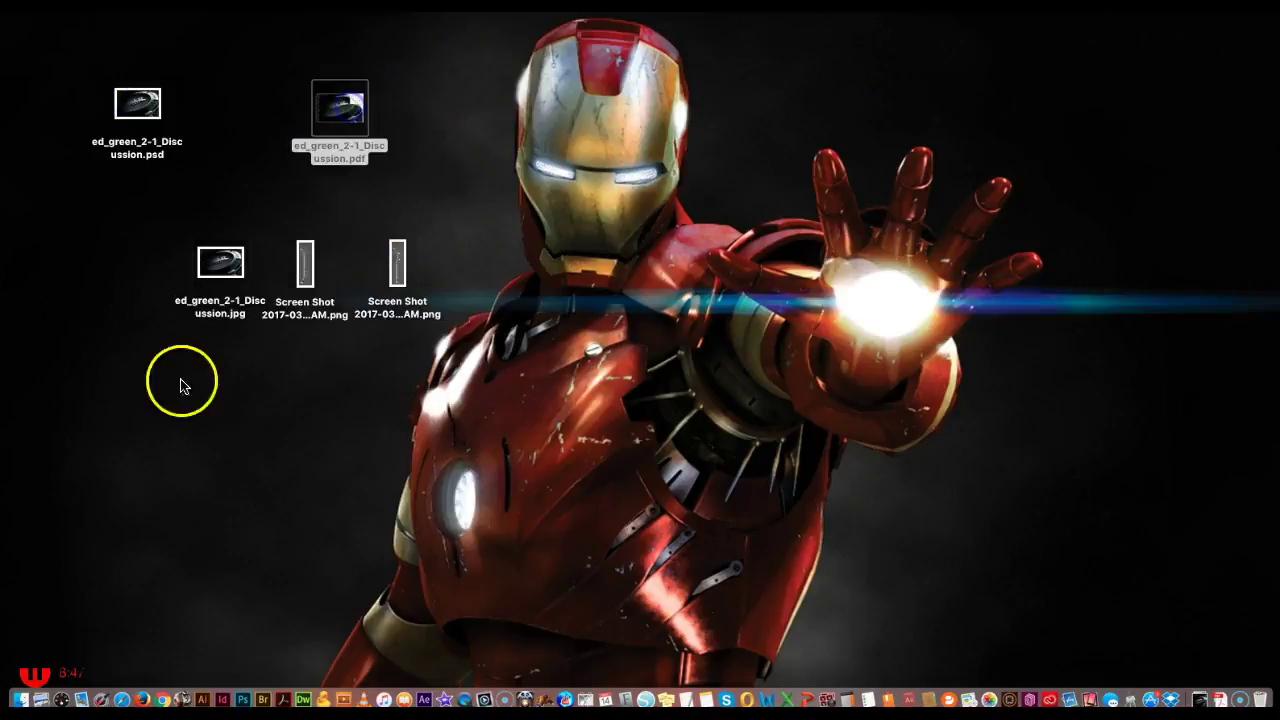
Show the file info of ed_green_2-1_Discussion.psd and ed_green_2-1_Discussion.pdf side by side to compare their sizes.
left_click(143, 107)
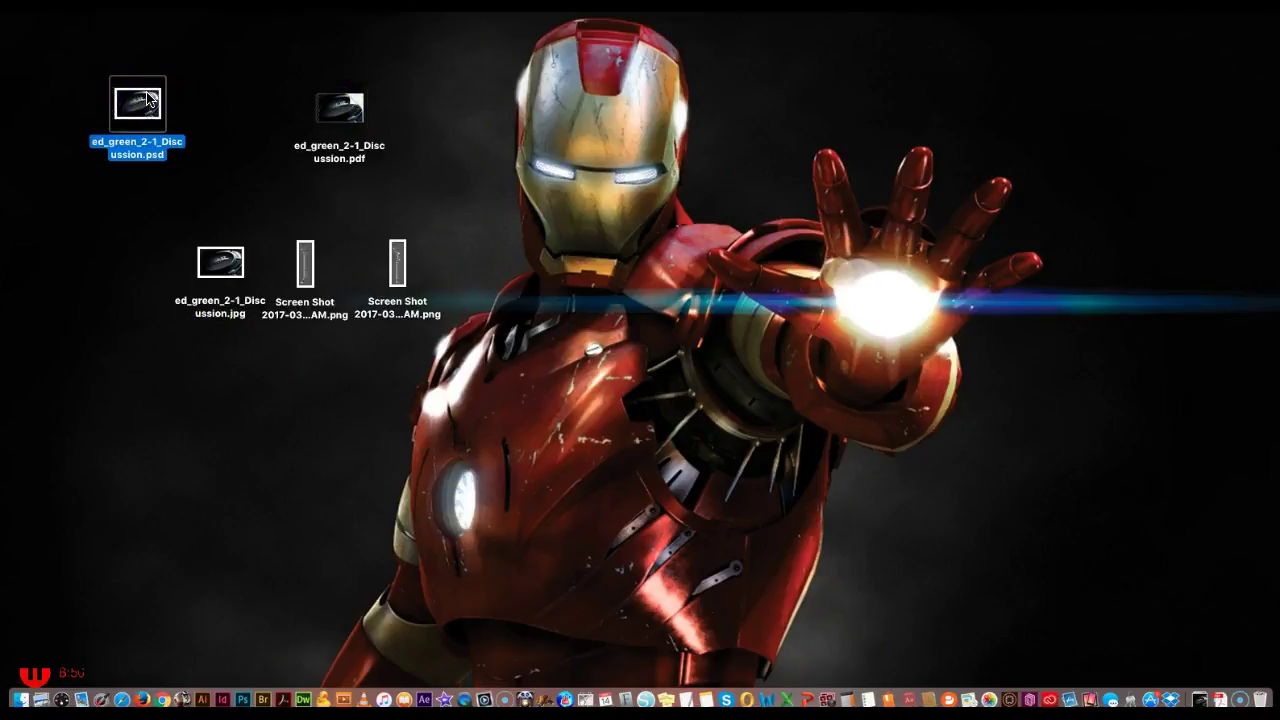
key("super+i")
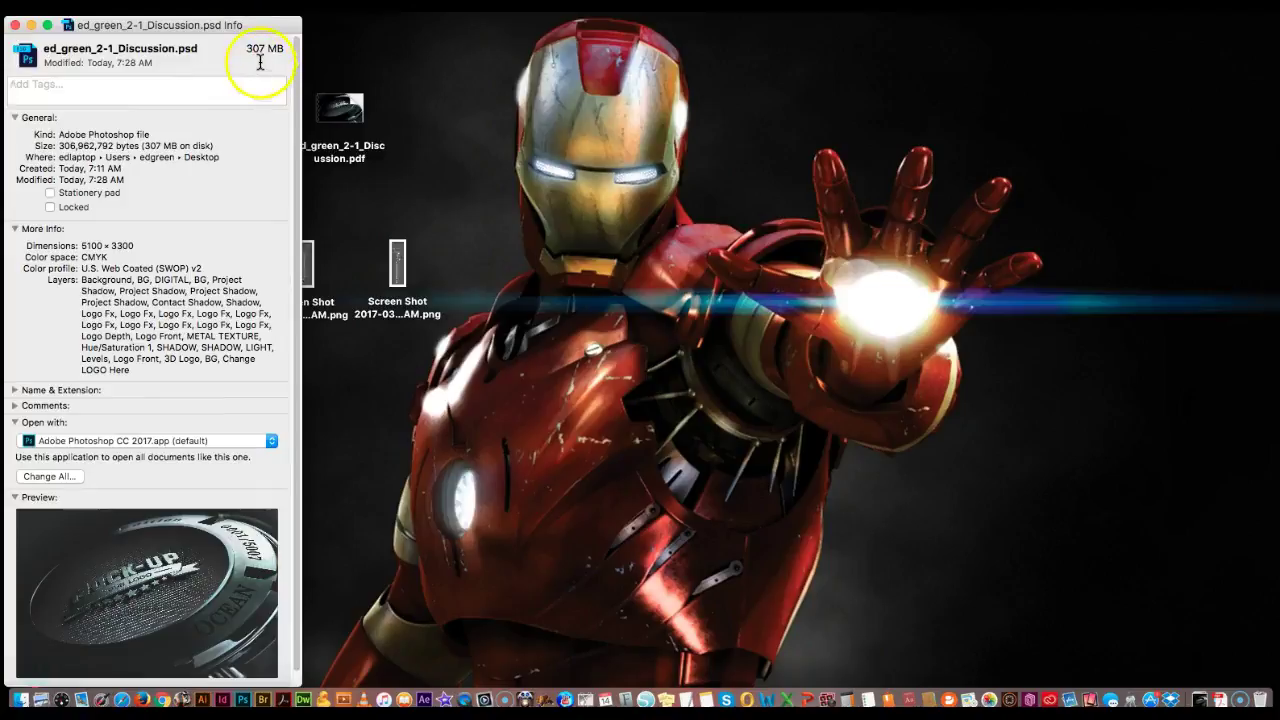
left_click(337, 107)
key("super+i")
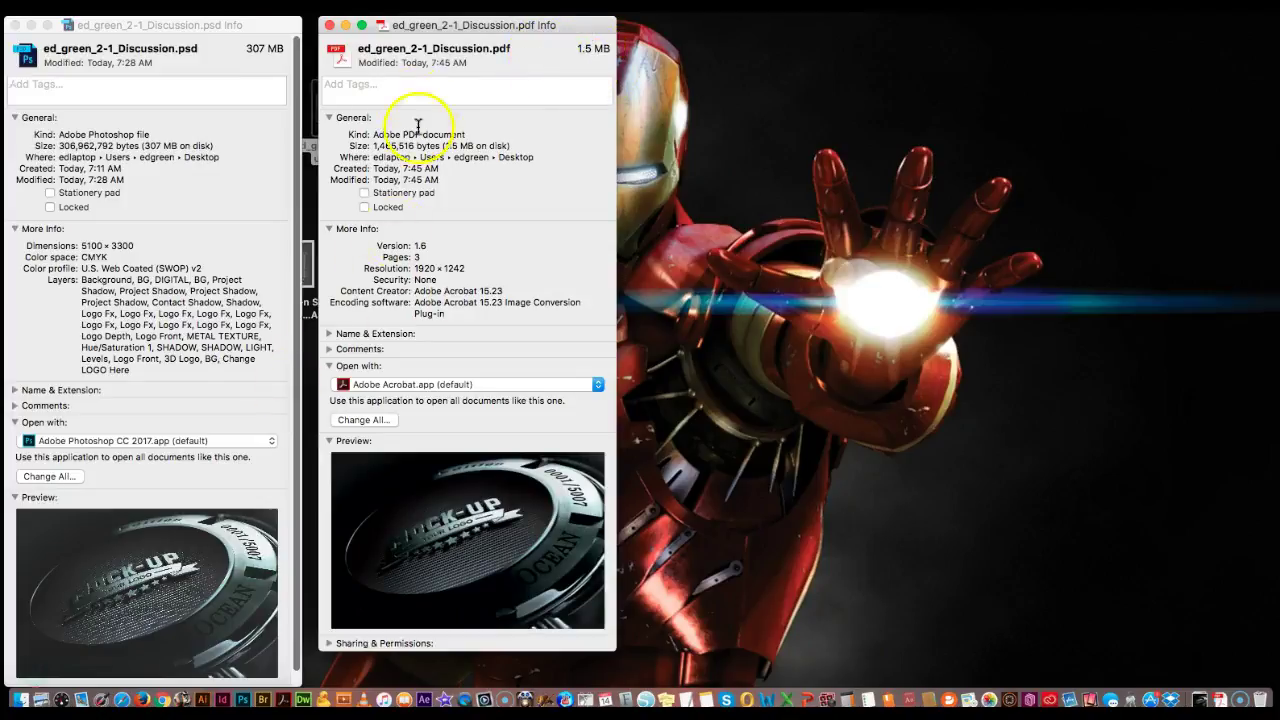
left_click_drag(438, 32, 674, 51)
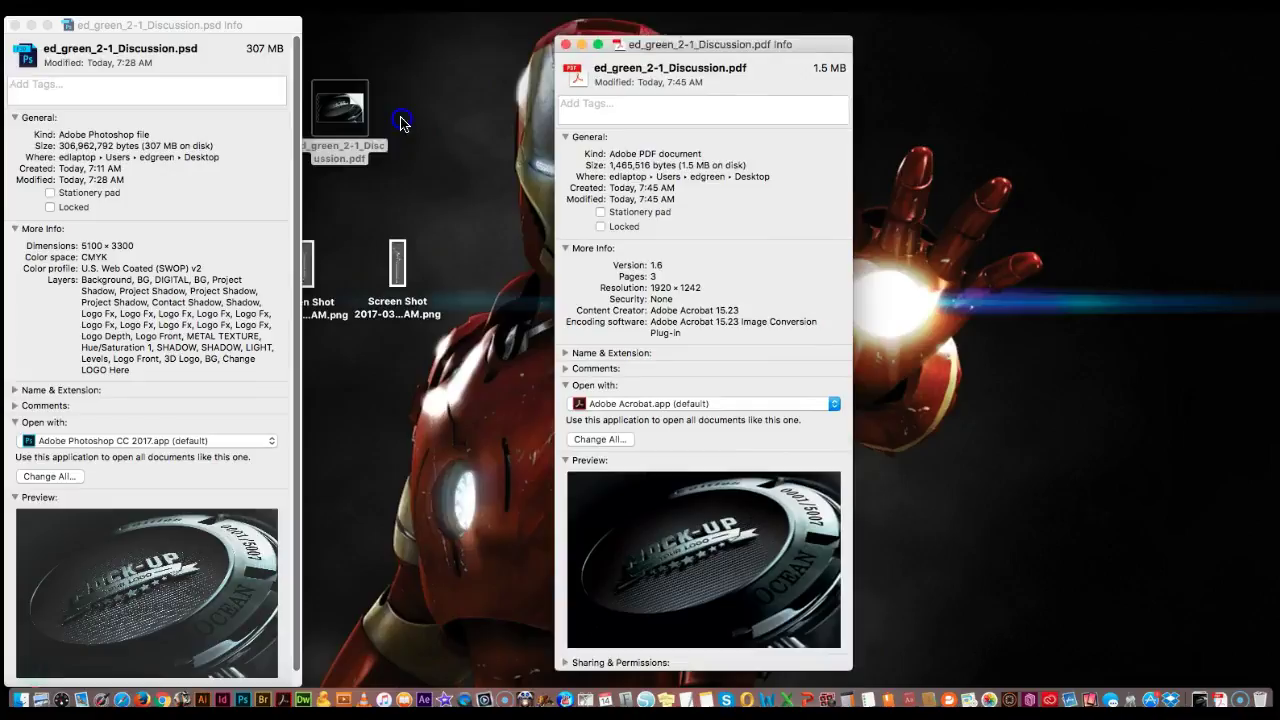
Preview ed_green_2-1_Discussion.pdf with Quick Look and check the mock-up page and both Layers panel screenshot pages.
left_click(341, 112)
key("space")
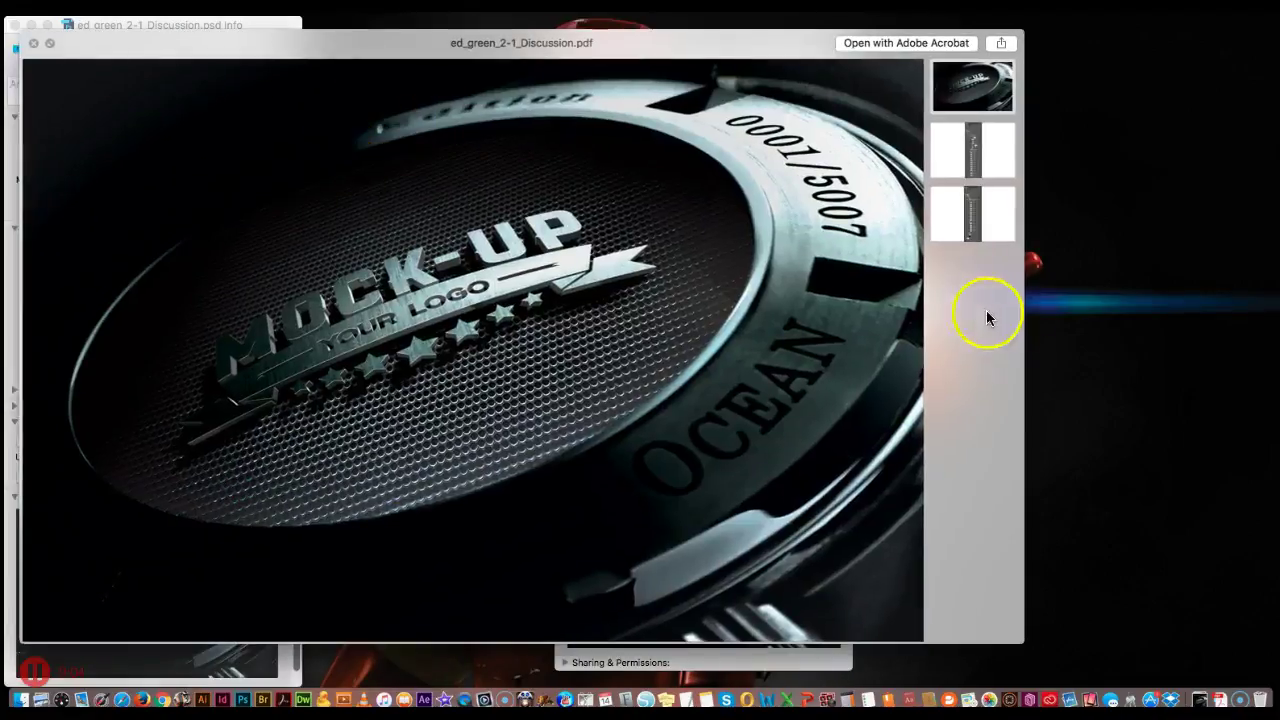
left_click(970, 158)
left_click(966, 215)
left_click(968, 150)
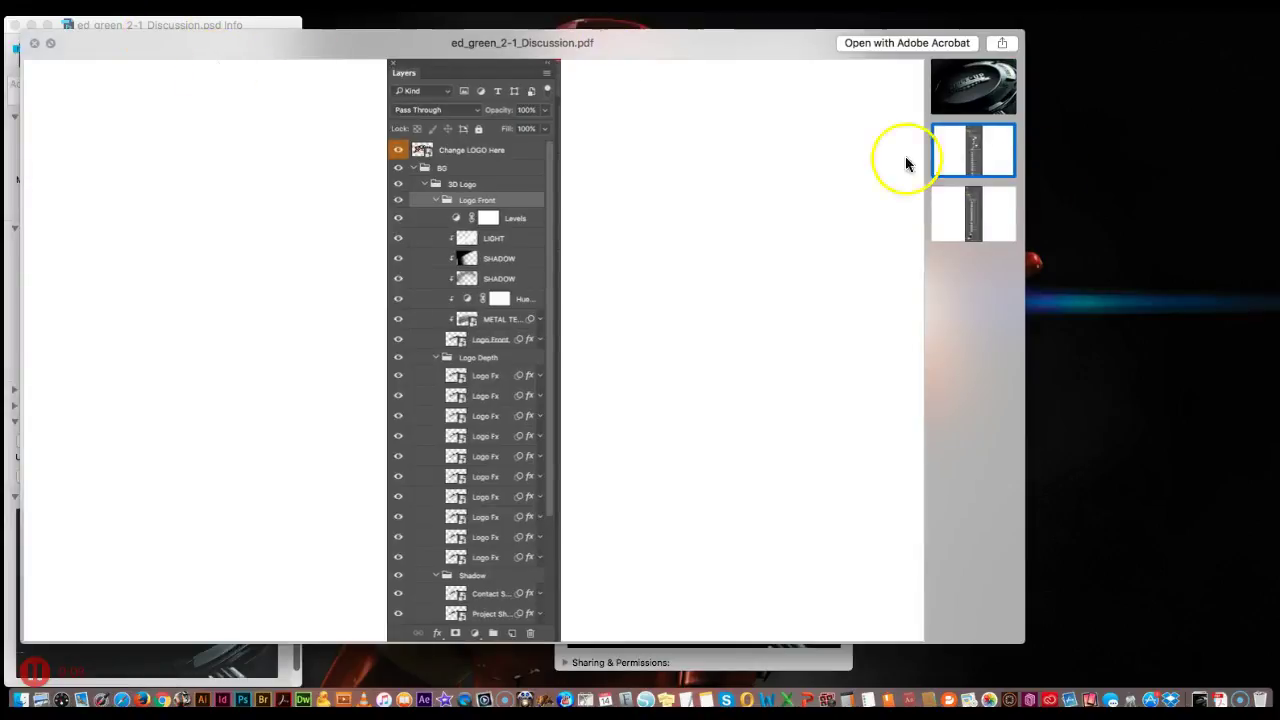
left_click(968, 218)
left_click(972, 87)
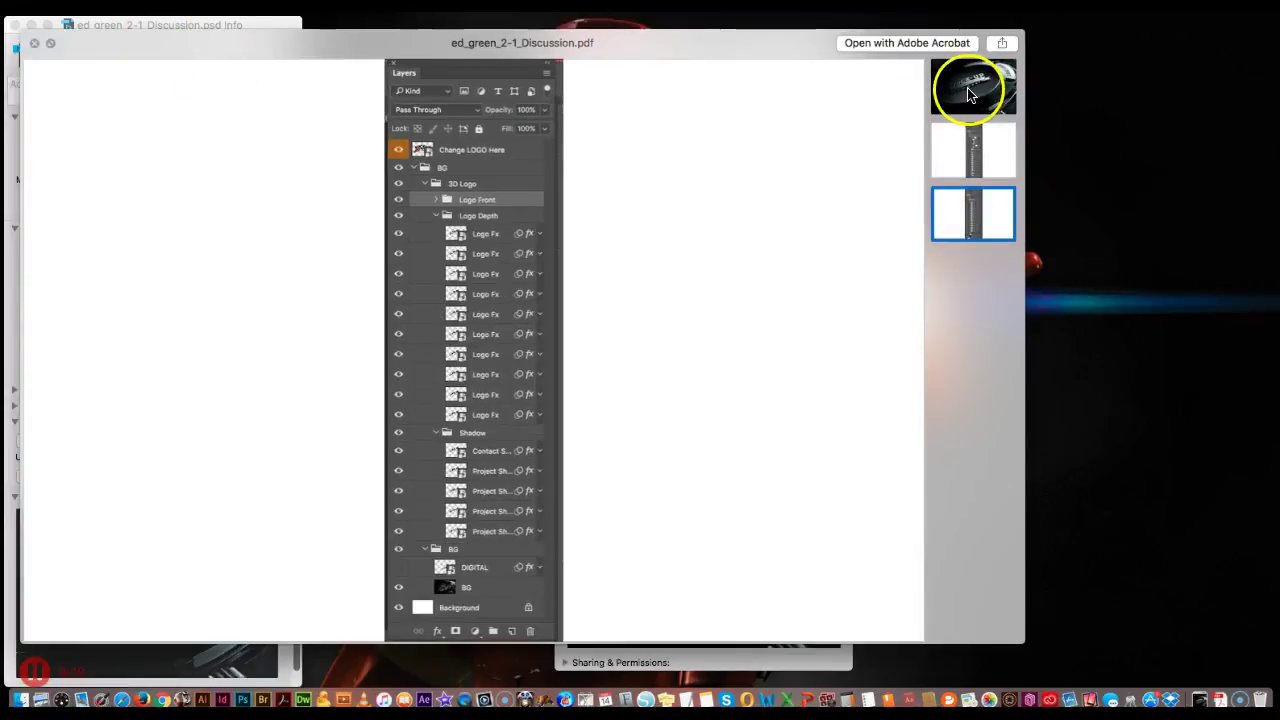